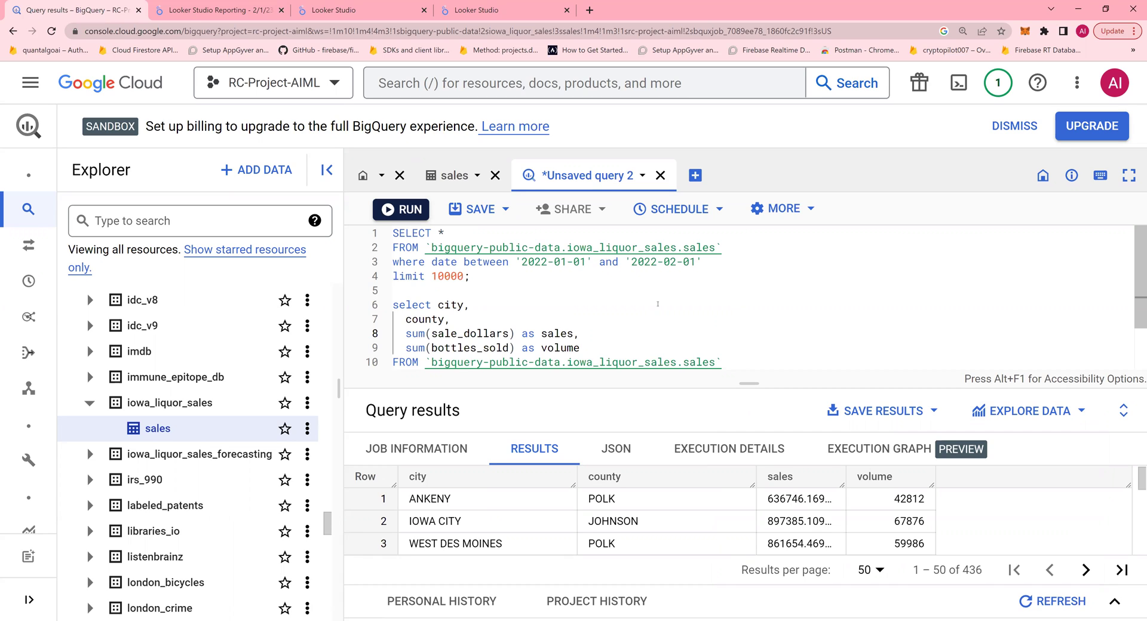
Examine the second query's selected fields, sum aliases, date filter, grouping and row limit
{"action": "scroll", "coordinate": [658, 304], "scroll_direction": "down", "scroll_amount": 2}
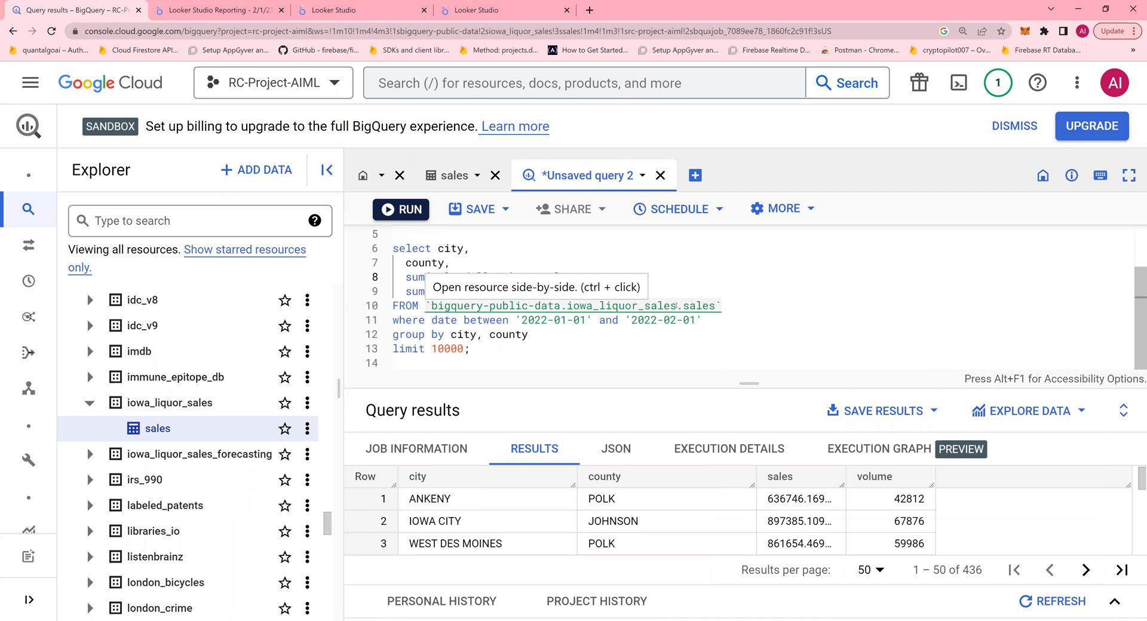
{"action": "left_click", "coordinate": [592, 339]}
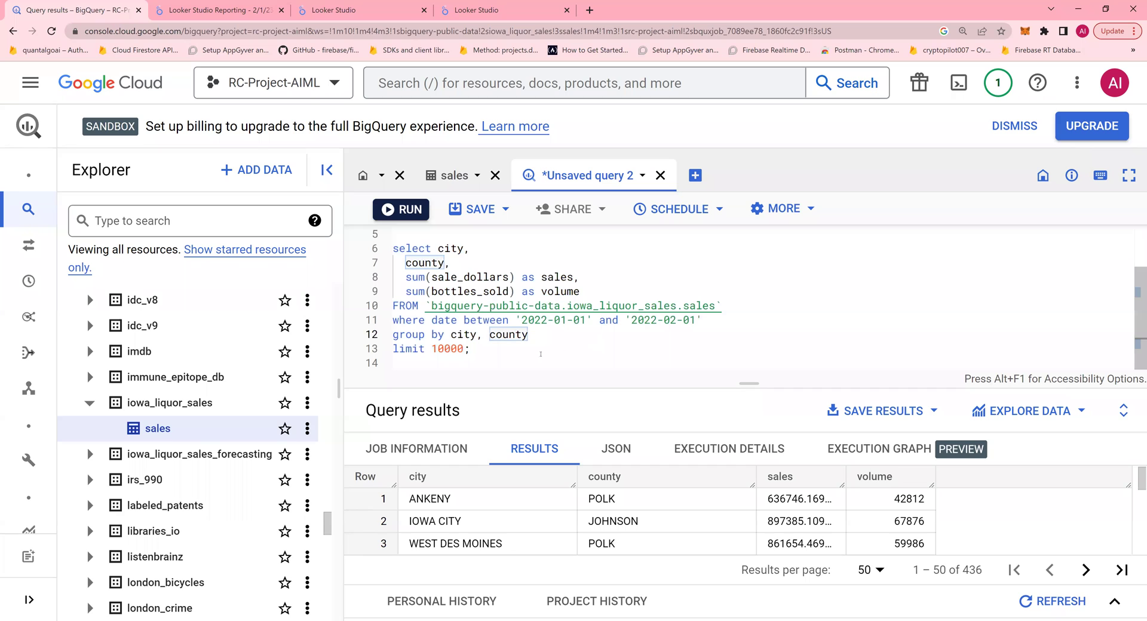
{"action": "left_click", "coordinate": [515, 355]}
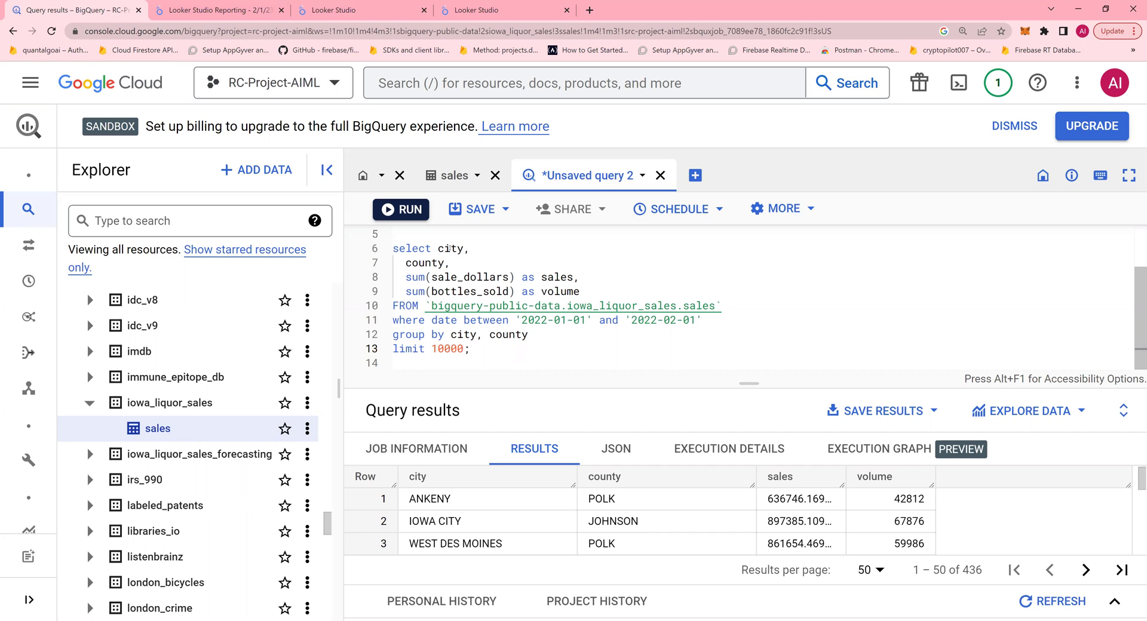
{"action": "left_click", "coordinate": [445, 249]}
{"action": "left_click", "coordinate": [419, 262]}
{"action": "left_click", "coordinate": [430, 277]}
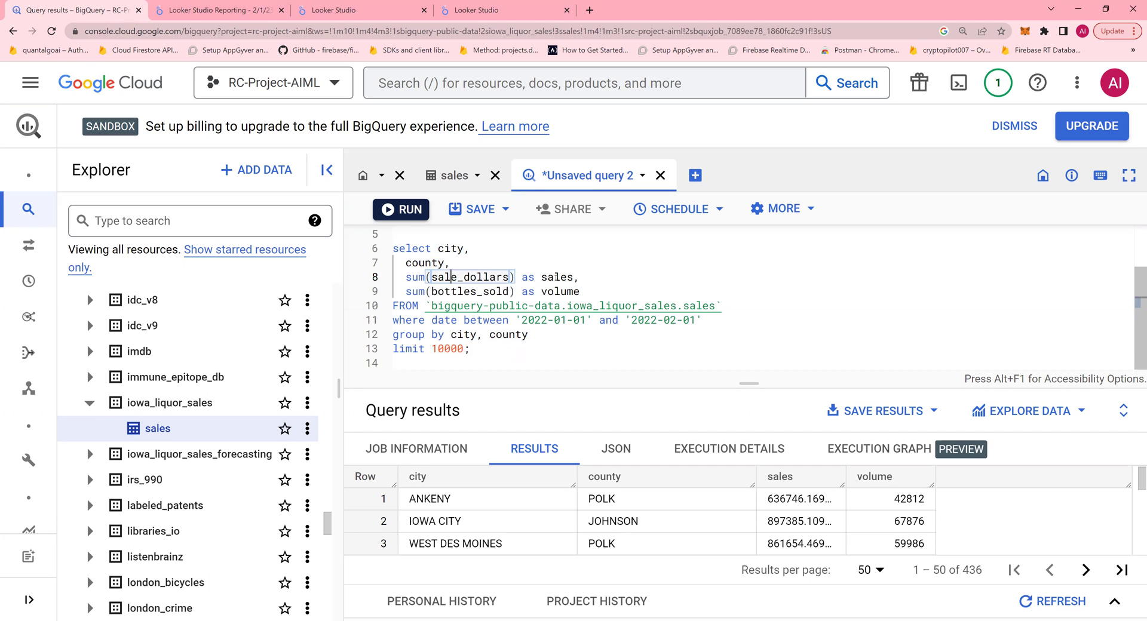
{"action": "left_click", "coordinate": [554, 277]}
{"action": "left_click", "coordinate": [477, 291]}
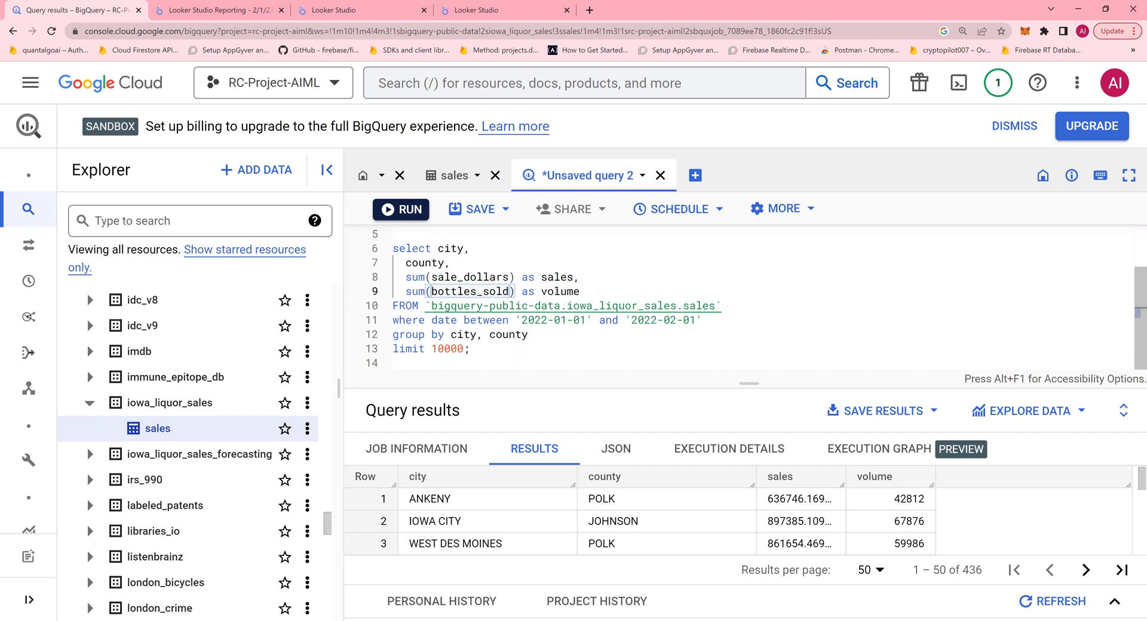
{"action": "left_click", "coordinate": [553, 291]}
{"action": "left_click", "coordinate": [469, 348]}
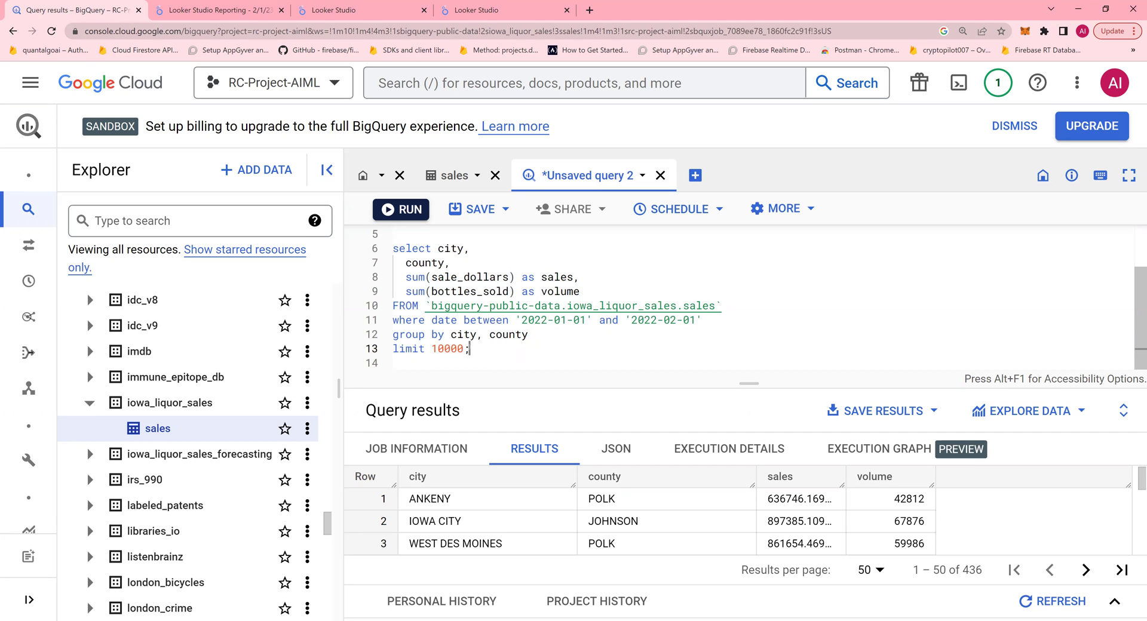
Run only the second query, summing sale_dollars and bottles_sold by city and county, and check the options for exploring its data
{"action": "left_click_drag", "start_coordinate": [470, 349], "coordinate": [393, 246]}
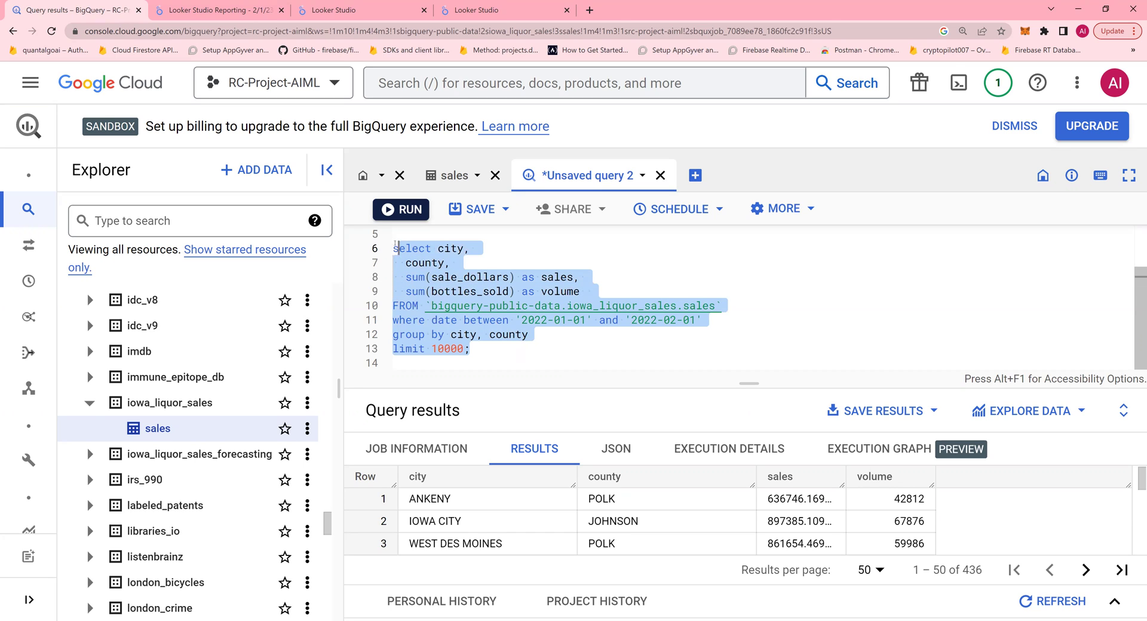
{"action": "left_click", "coordinate": [407, 211]}
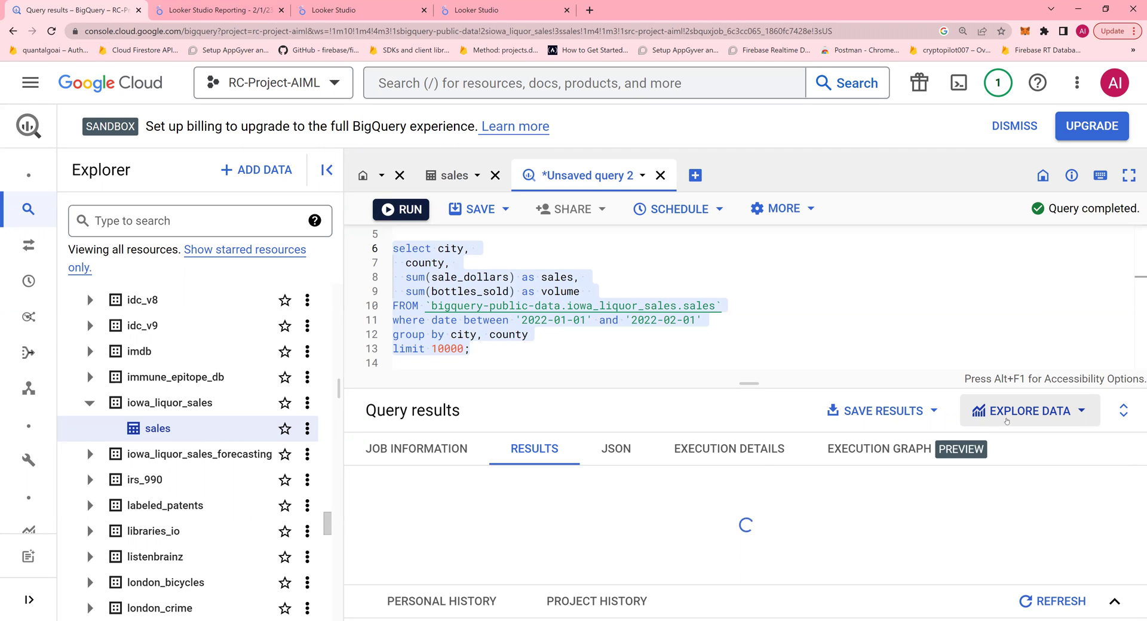
{"action": "left_click", "coordinate": [1007, 420]}
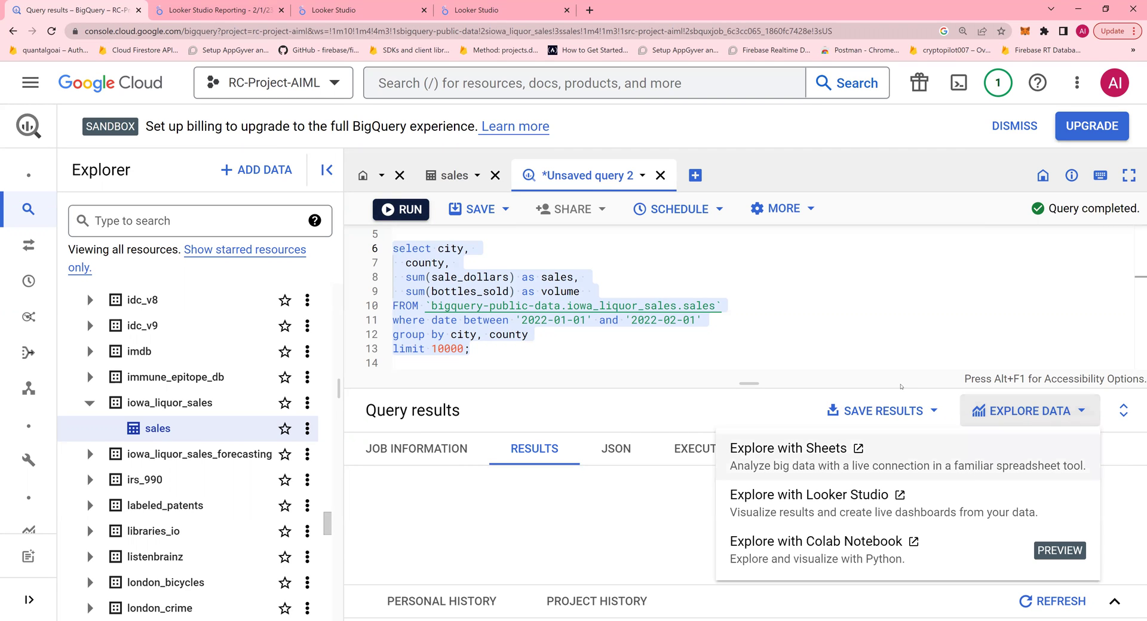
{"action": "left_click", "coordinate": [895, 344]}
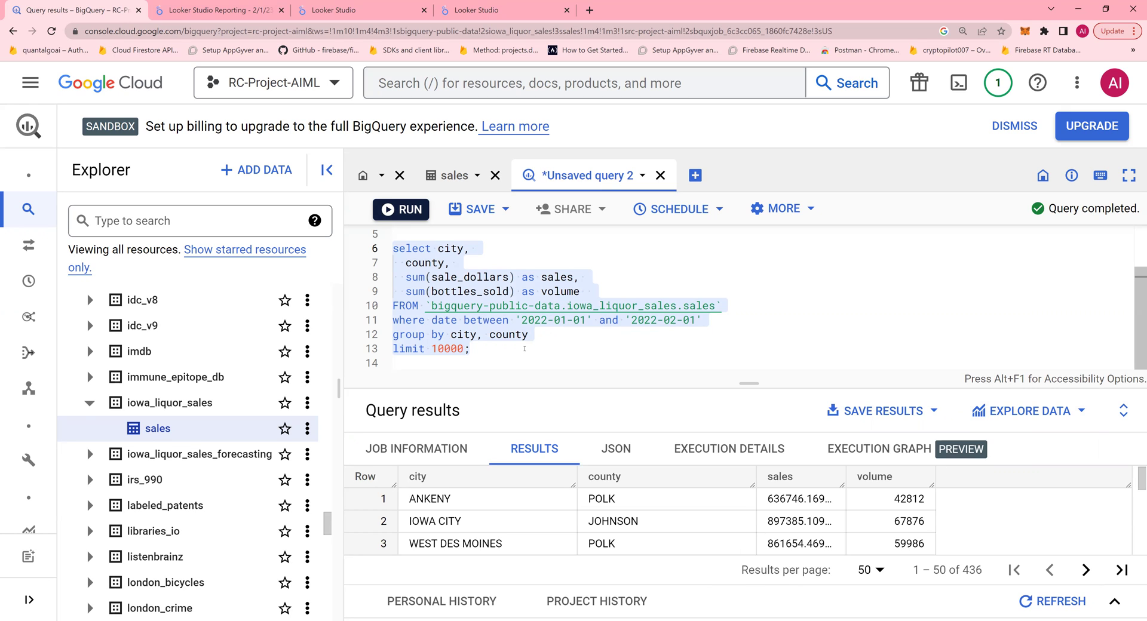
{"action": "left_click", "coordinate": [524, 348]}
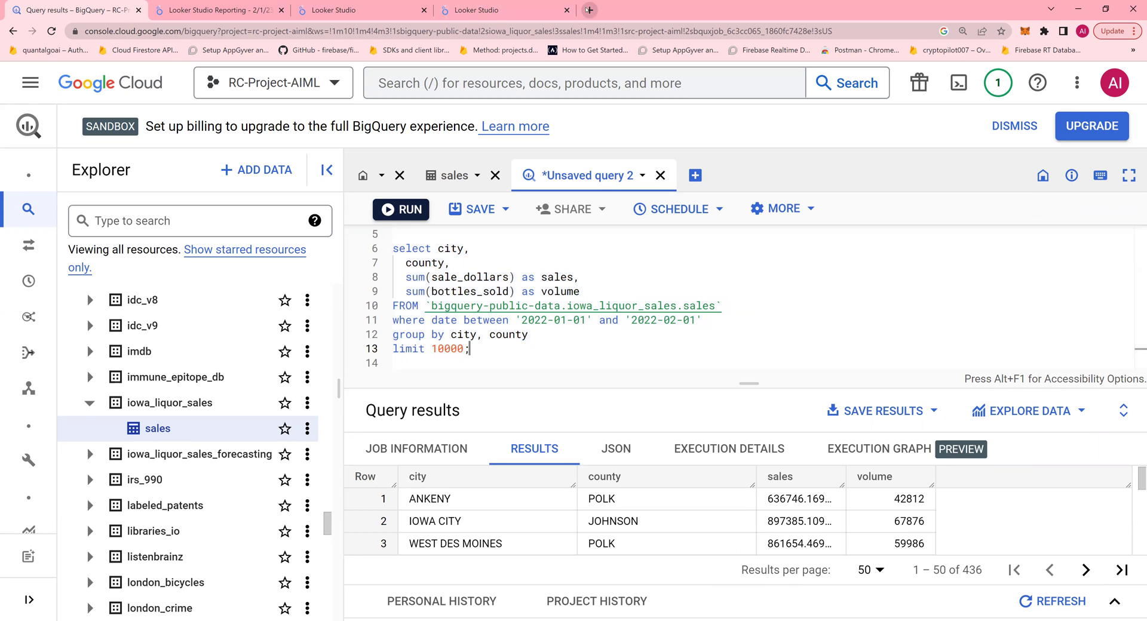
Open lookerstudio.google.com in a new browser tab and create a blank report
{"action": "left_click", "coordinate": [589, 10]}
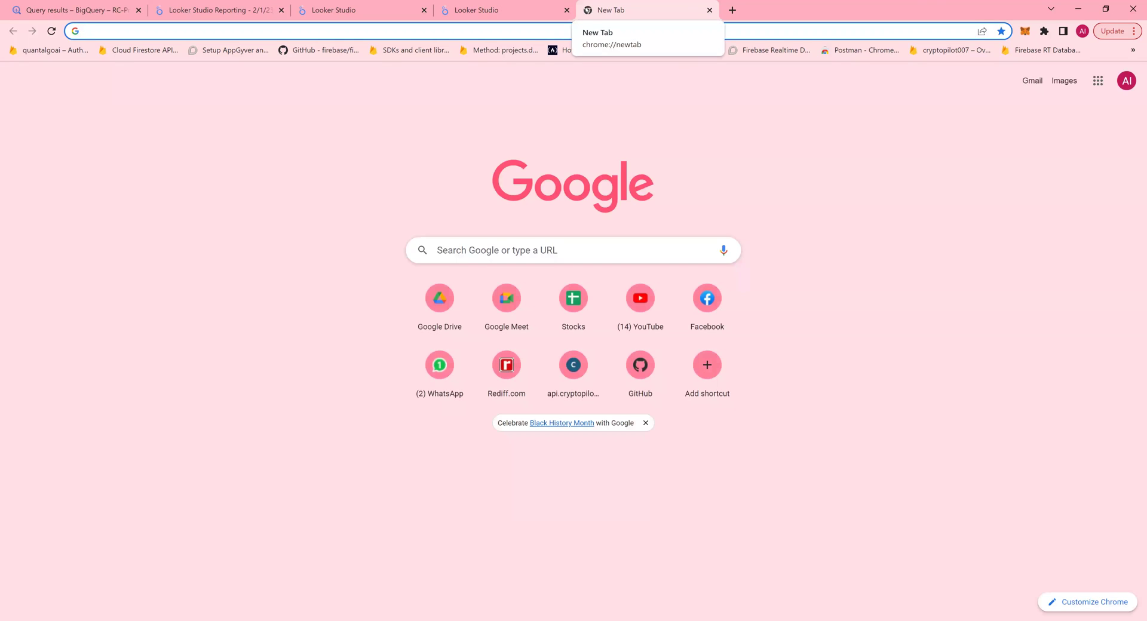
{"action": "type", "text": "lookerstudio.google.com"}
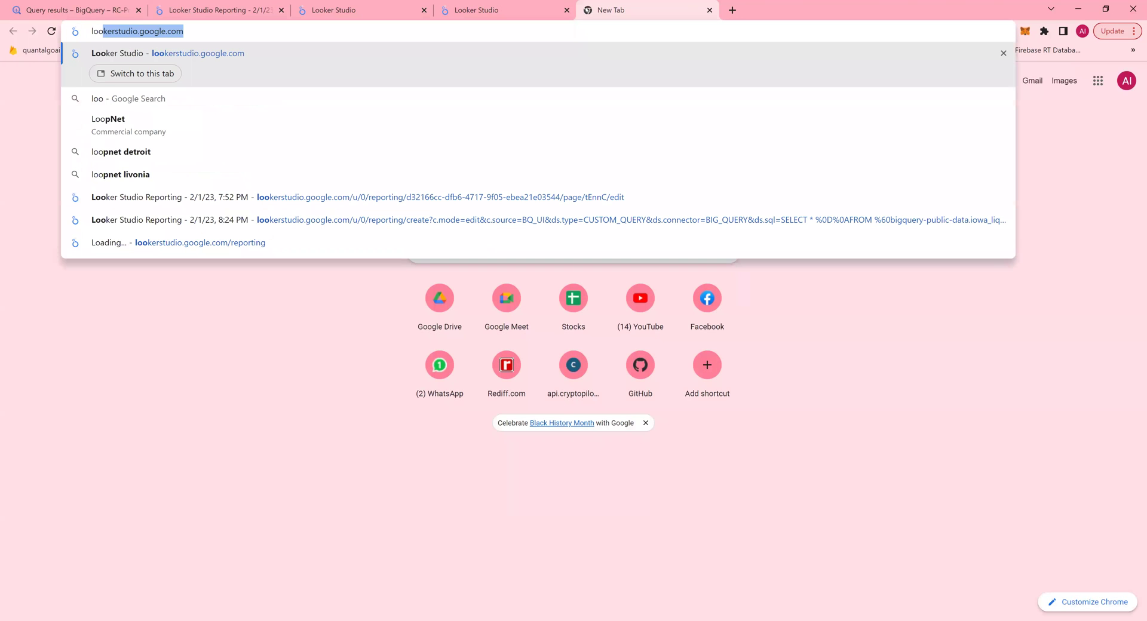
{"action": "key", "text": "Return"}
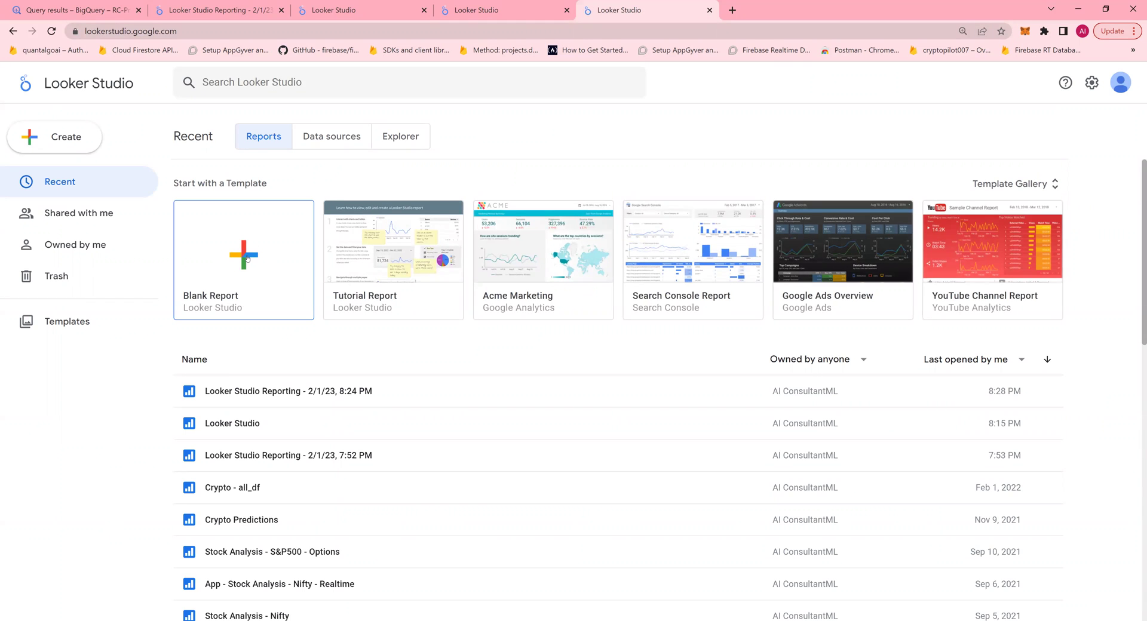
{"action": "left_click", "coordinate": [247, 258]}
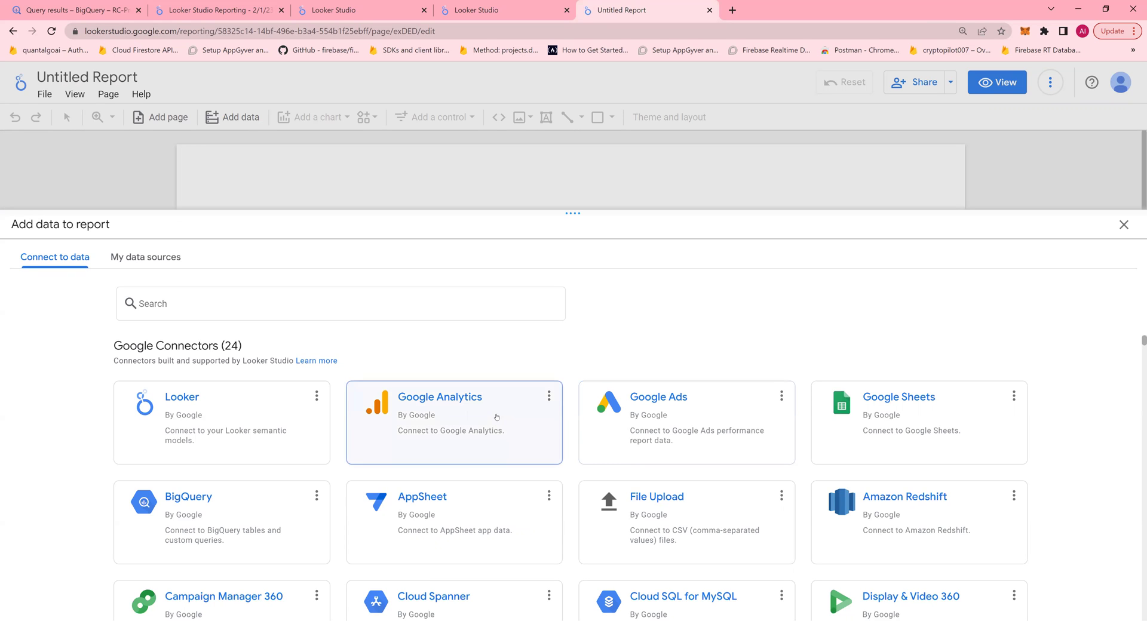
Look through the available Google and partner data connectors for the report
{"action": "scroll", "coordinate": [709, 425], "scroll_direction": "down", "scroll_amount": 1}
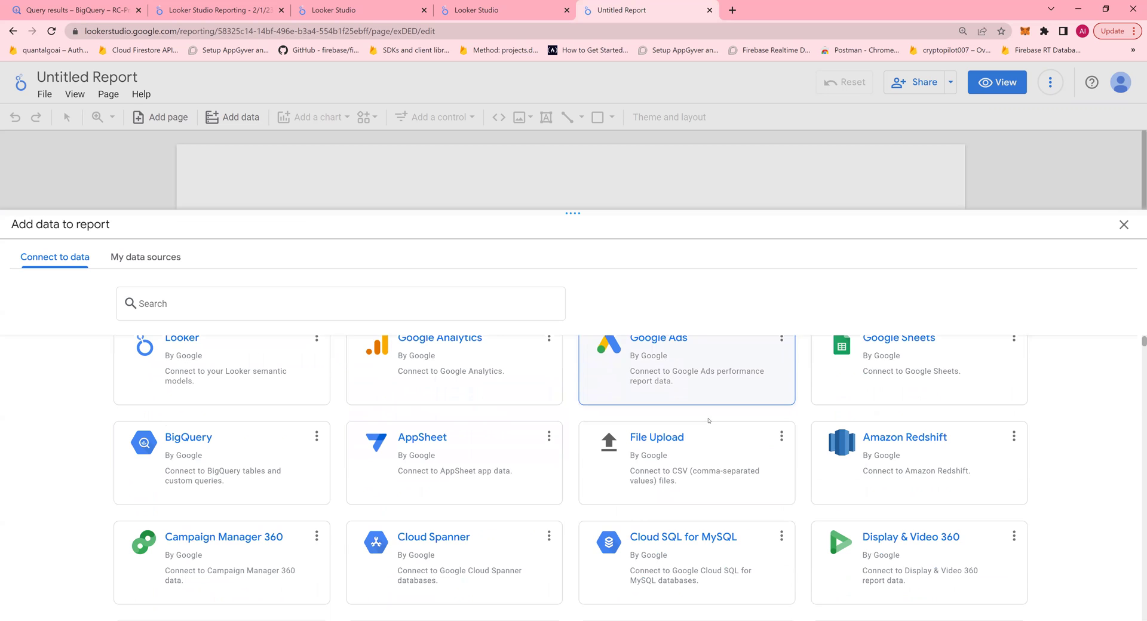
{"action": "scroll", "coordinate": [714, 420], "scroll_direction": "up", "scroll_amount": 1}
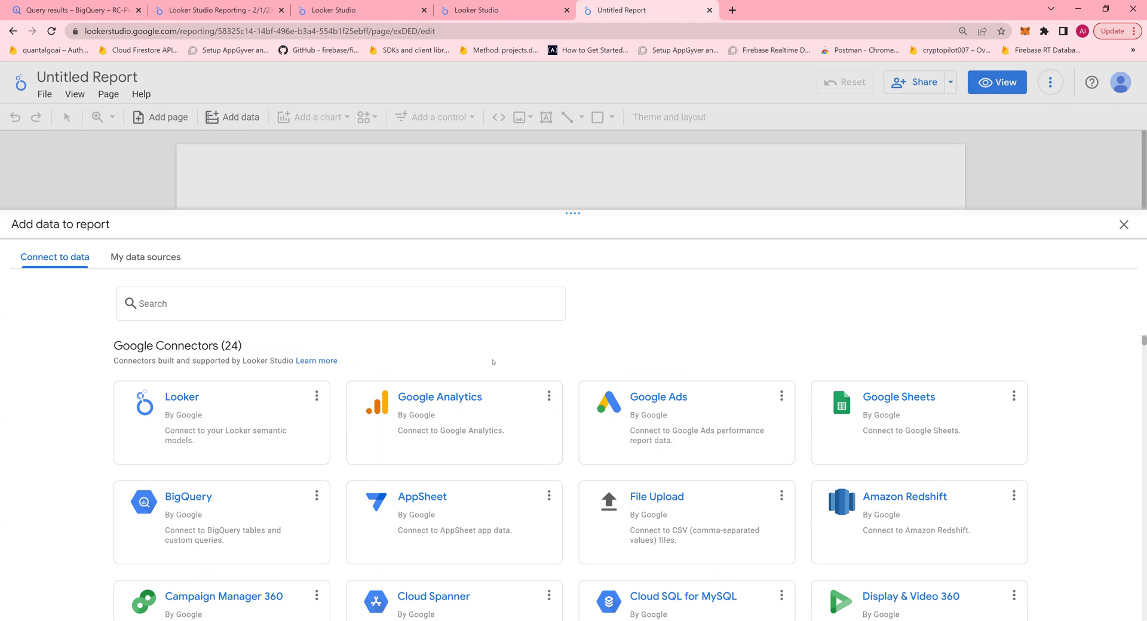
{"action": "scroll", "coordinate": [454, 418], "scroll_direction": "down", "scroll_amount": 3}
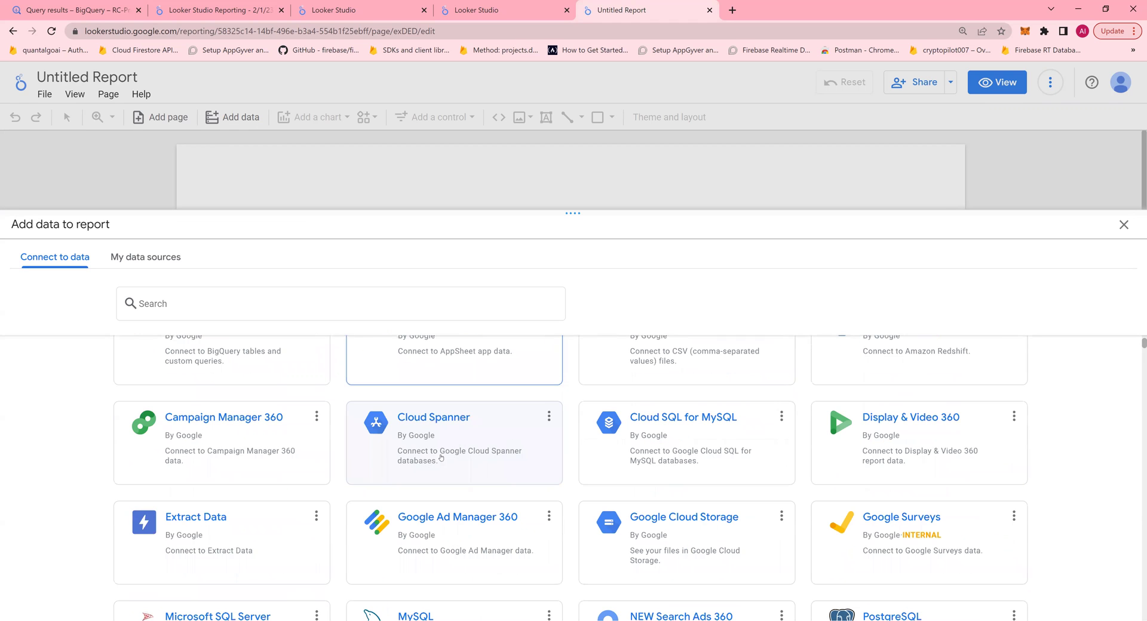
{"action": "scroll", "coordinate": [726, 448], "scroll_direction": "down", "scroll_amount": 1}
{"action": "scroll", "coordinate": [698, 444], "scroll_direction": "down", "scroll_amount": 3}
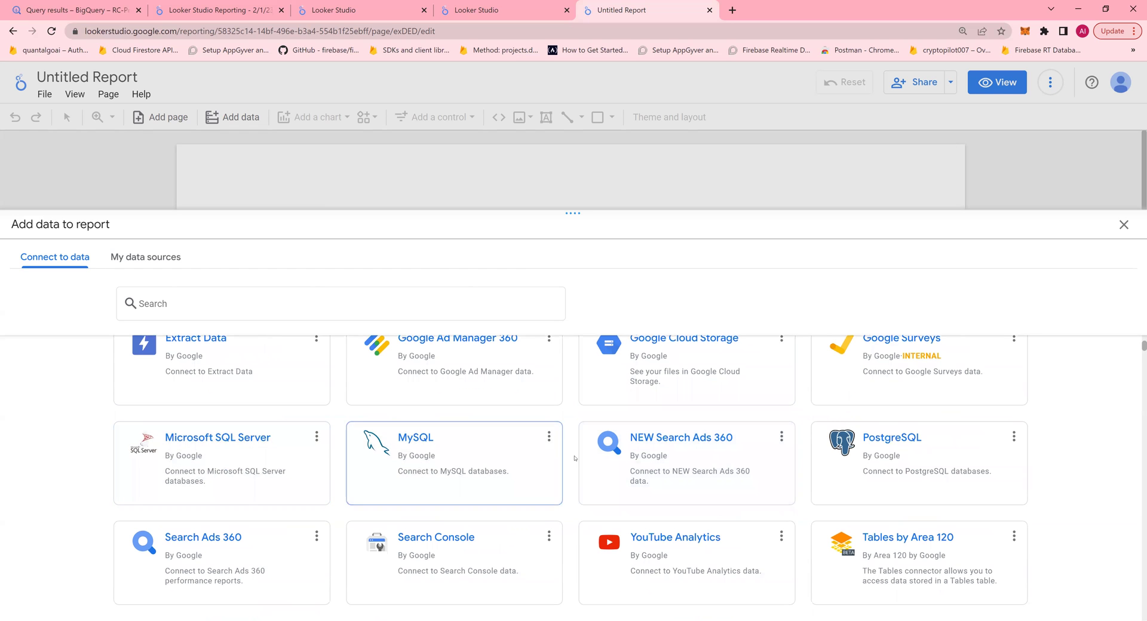
{"action": "scroll", "coordinate": [575, 458], "scroll_direction": "down", "scroll_amount": 1}
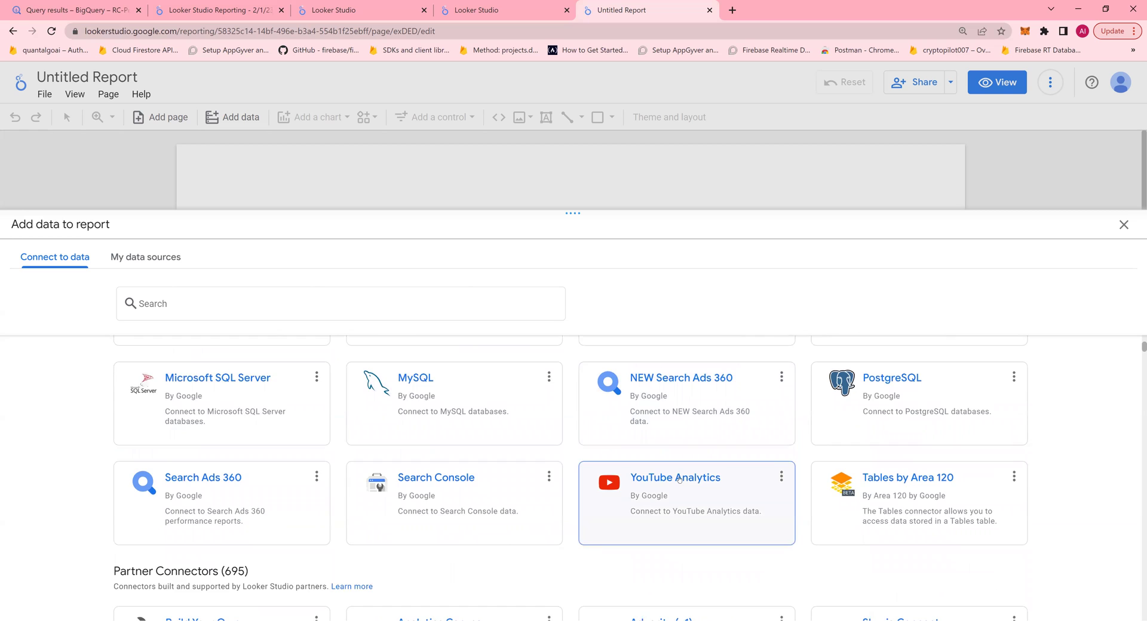
{"action": "scroll", "coordinate": [677, 478], "scroll_direction": "down", "scroll_amount": 4}
{"action": "scroll", "coordinate": [672, 480], "scroll_direction": "down", "scroll_amount": 4}
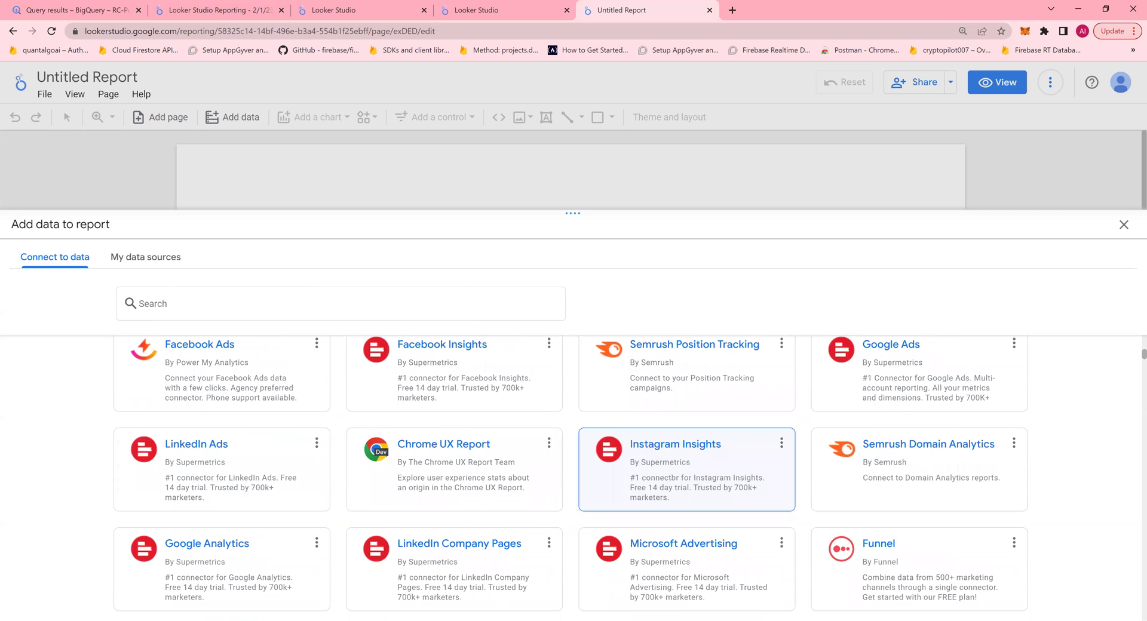
{"action": "scroll", "coordinate": [672, 479], "scroll_direction": "down", "scroll_amount": 3}
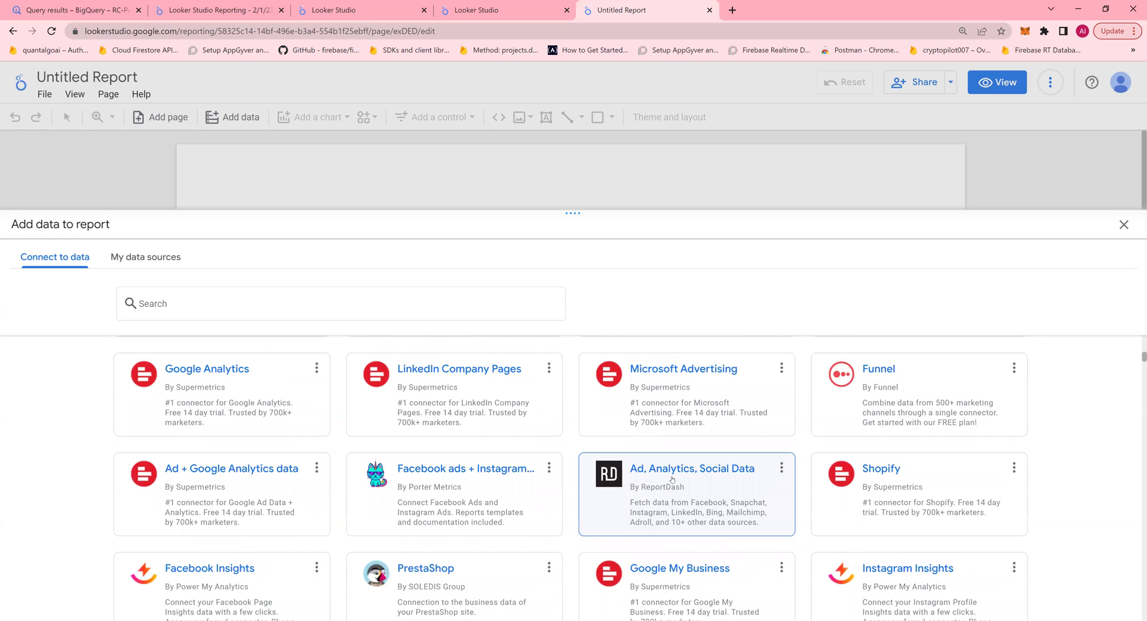
{"action": "scroll", "coordinate": [672, 479], "scroll_direction": "up", "scroll_amount": 5}
{"action": "scroll", "coordinate": [672, 479], "scroll_direction": "up", "scroll_amount": 6}
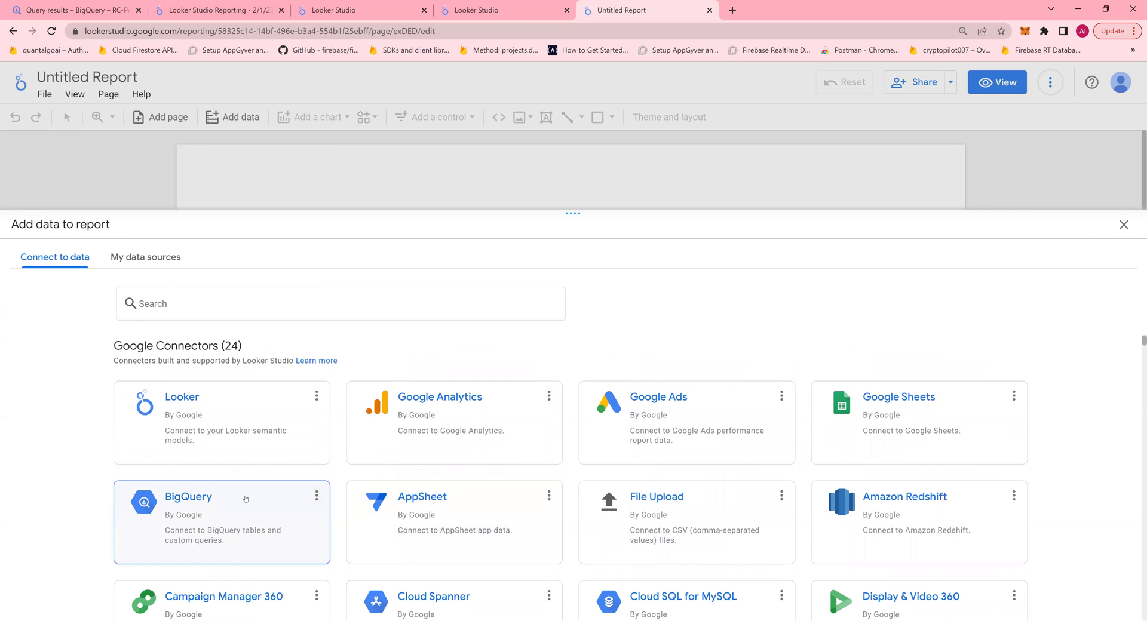
Choose the BigQuery connector and start a custom query with RC-Project-AIML as the billing project
{"action": "left_click", "coordinate": [239, 503]}
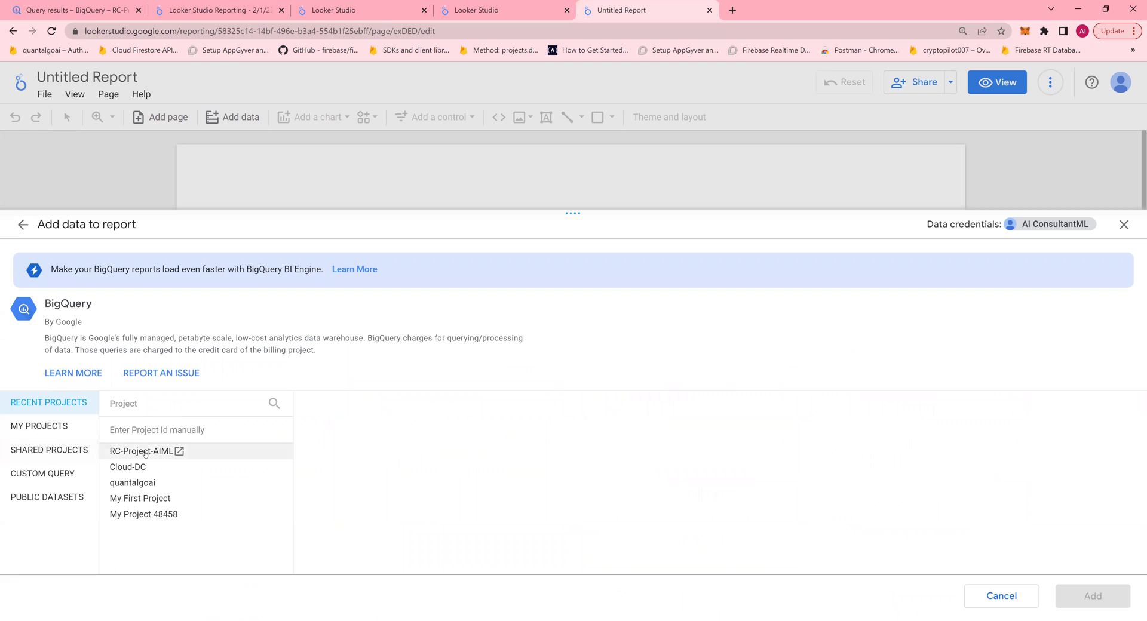
{"action": "left_click", "coordinate": [43, 431]}
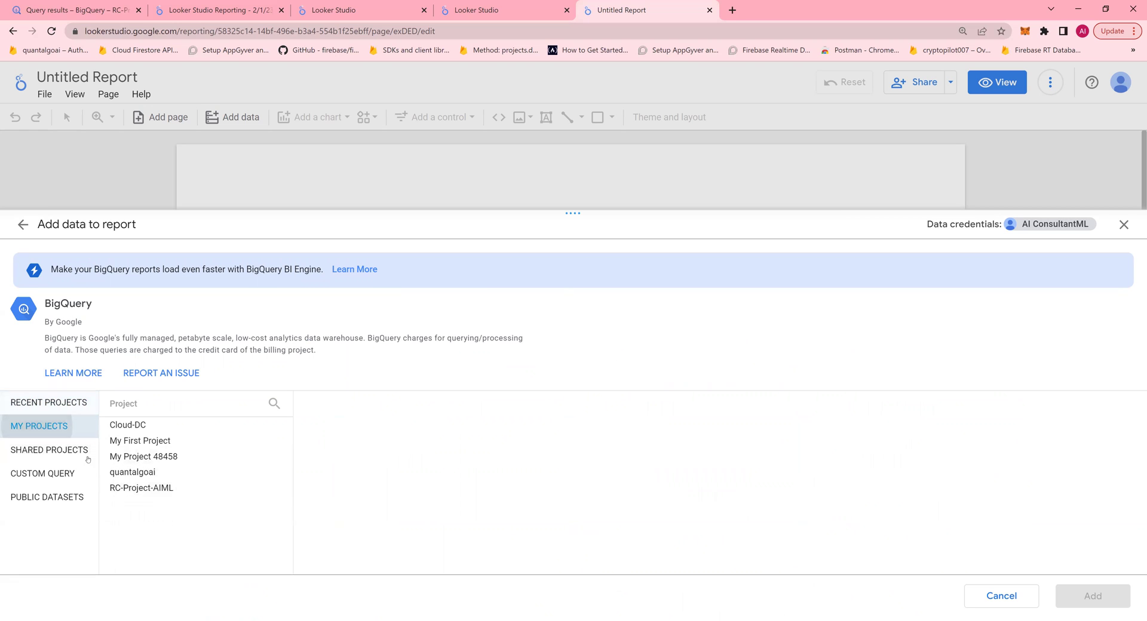
{"action": "left_click", "coordinate": [146, 488]}
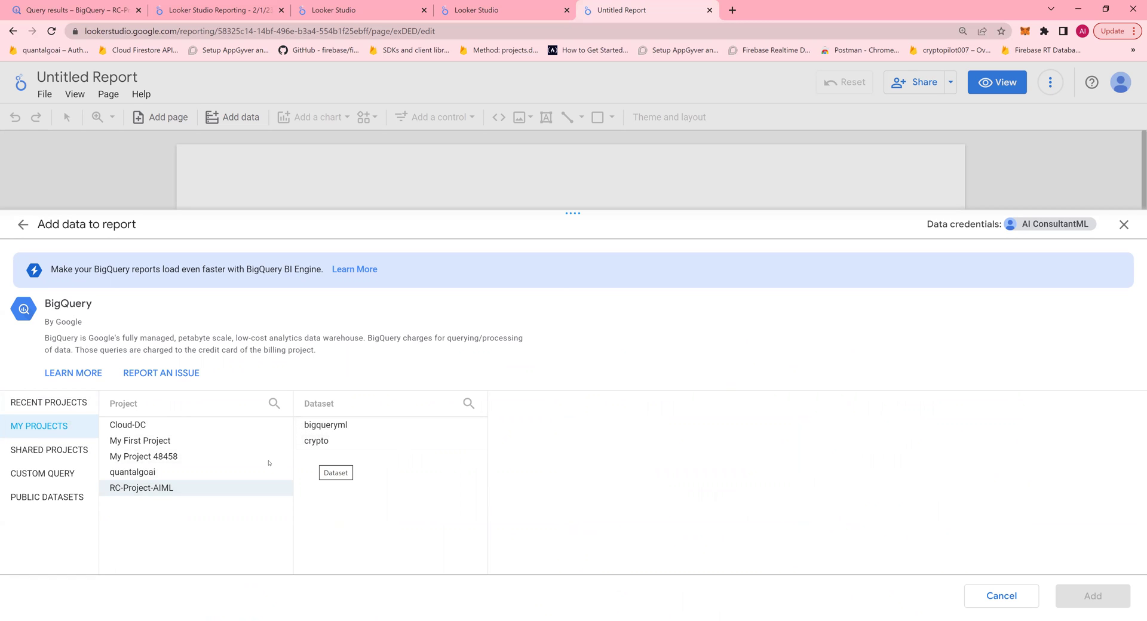
{"action": "left_click", "coordinate": [30, 475]}
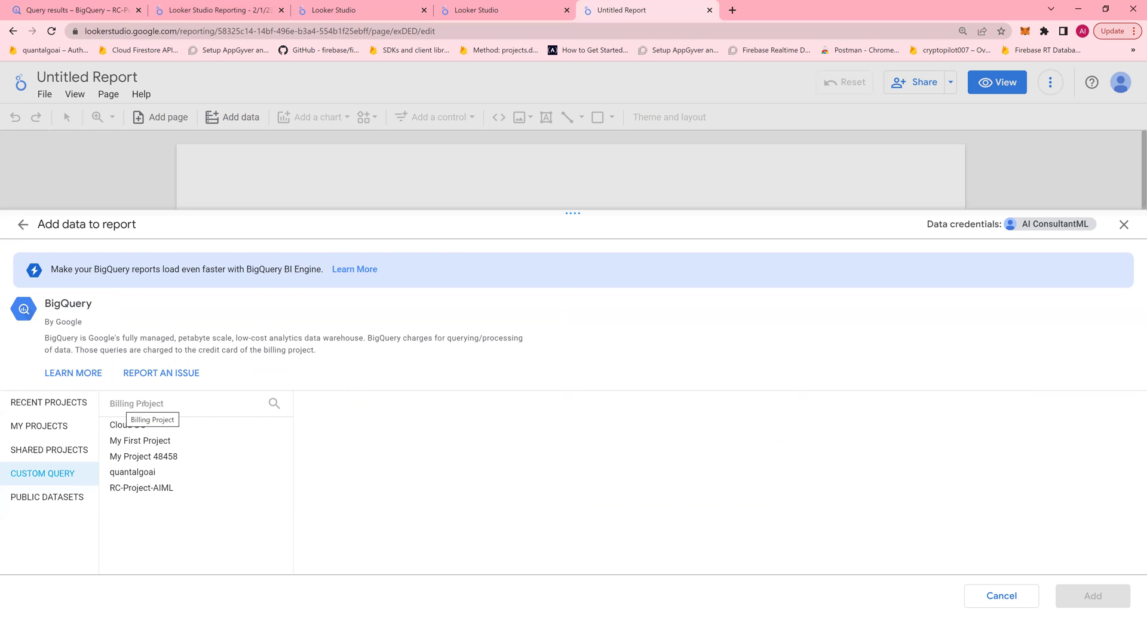
{"action": "left_click", "coordinate": [133, 489]}
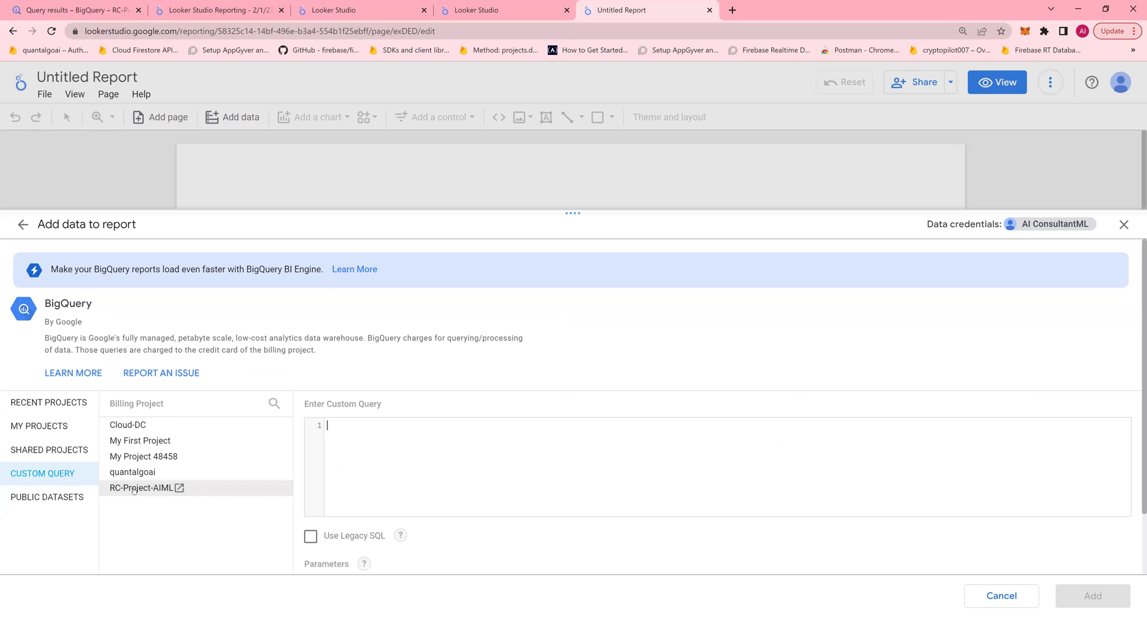
Enter a custom query summing sale_dollars and bottles_sold by city and county from bigquery-public-data.iowa_liquor_sales.sales for 2022-01-01 to 2022-02-01, limit 10000, and add it to the report
{"action": "left_click", "coordinate": [349, 447]}
{"action": "type", "text": "select city,   county,   sum(sale_dollars) as sales,   sum(bottles_sold) as volume FROM `bigquery-public-data.iowa_liquor_sales.sales` where date between '2022-01-01' and '2022-02-01' group by city, county limit 10000;"}
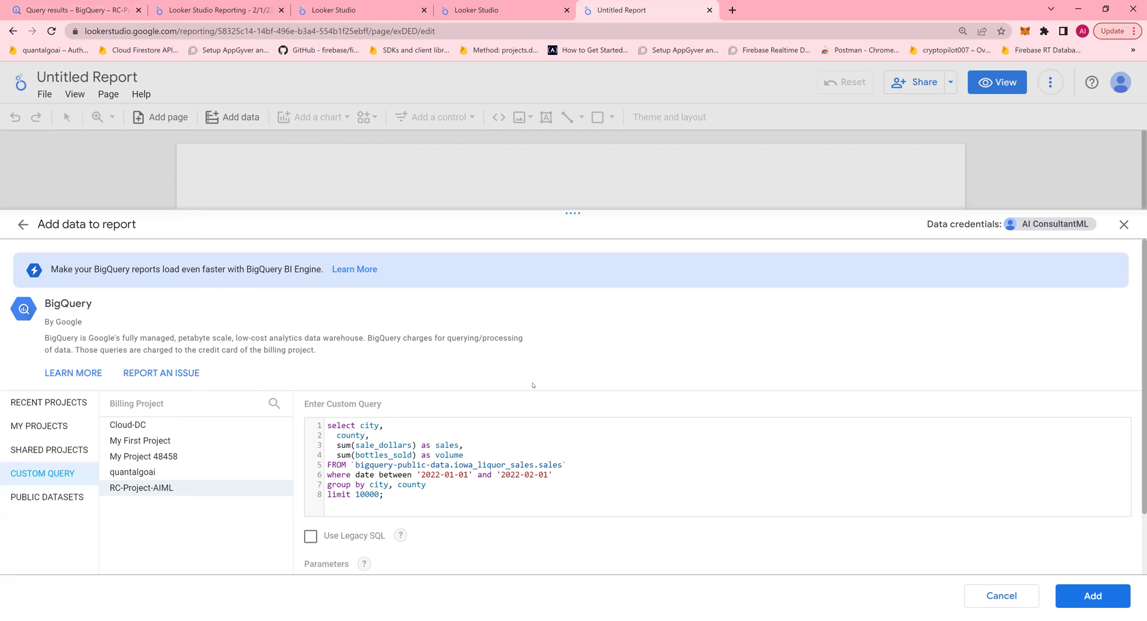
{"action": "scroll", "coordinate": [483, 426], "scroll_direction": "down", "scroll_amount": 2}
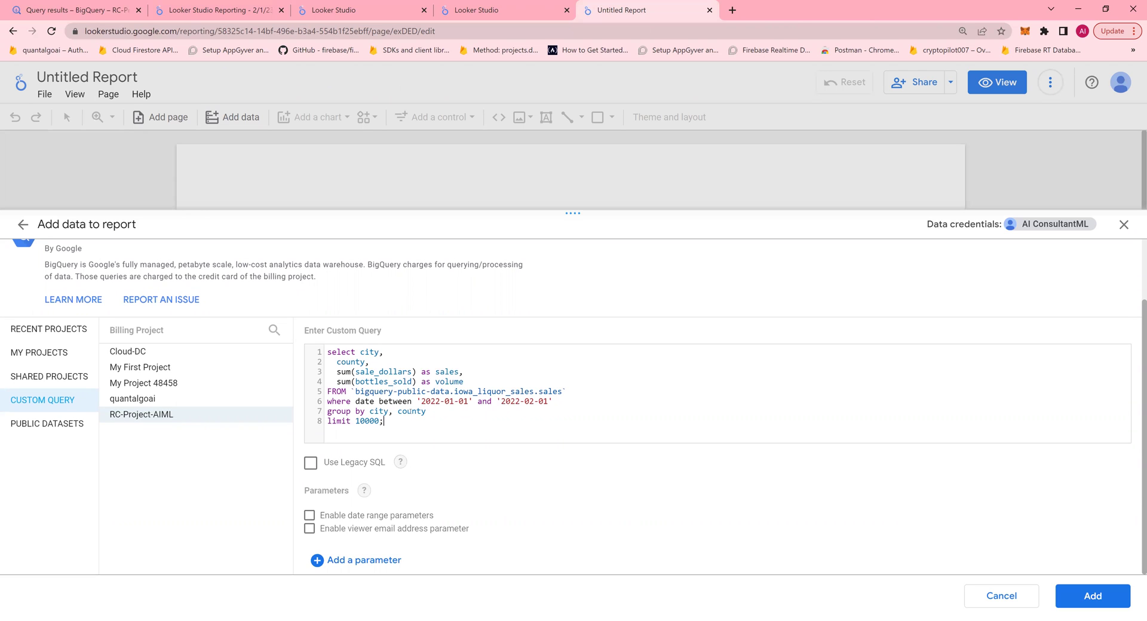
{"action": "left_click", "coordinate": [1093, 595]}
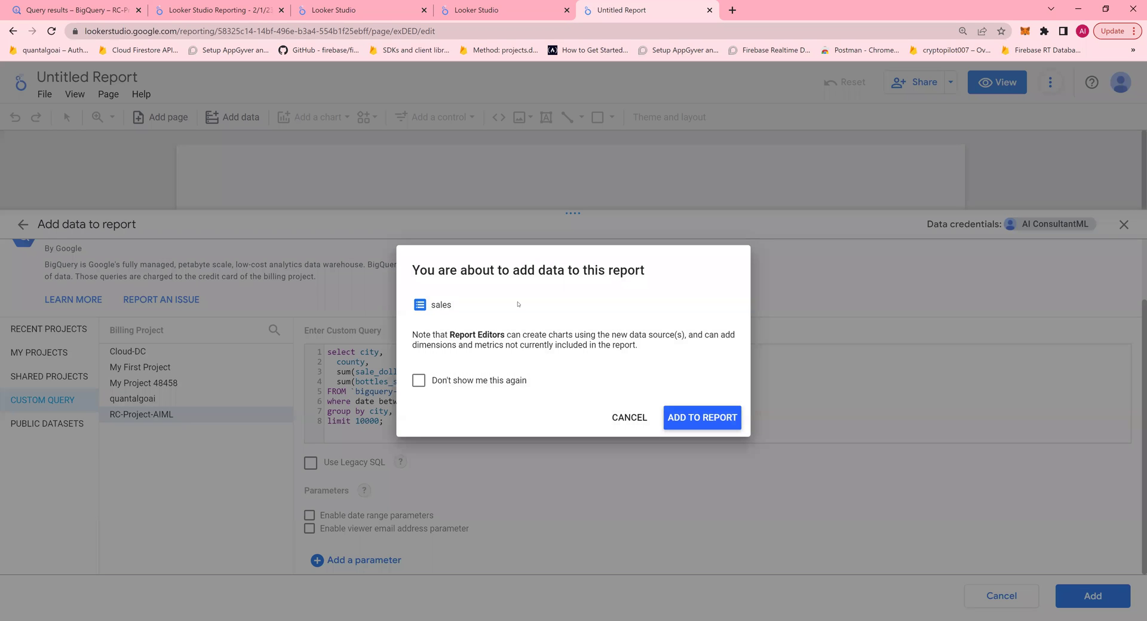
{"action": "left_click_drag", "start_coordinate": [418, 270], "coordinate": [641, 270]}
{"action": "left_click", "coordinate": [707, 419]}
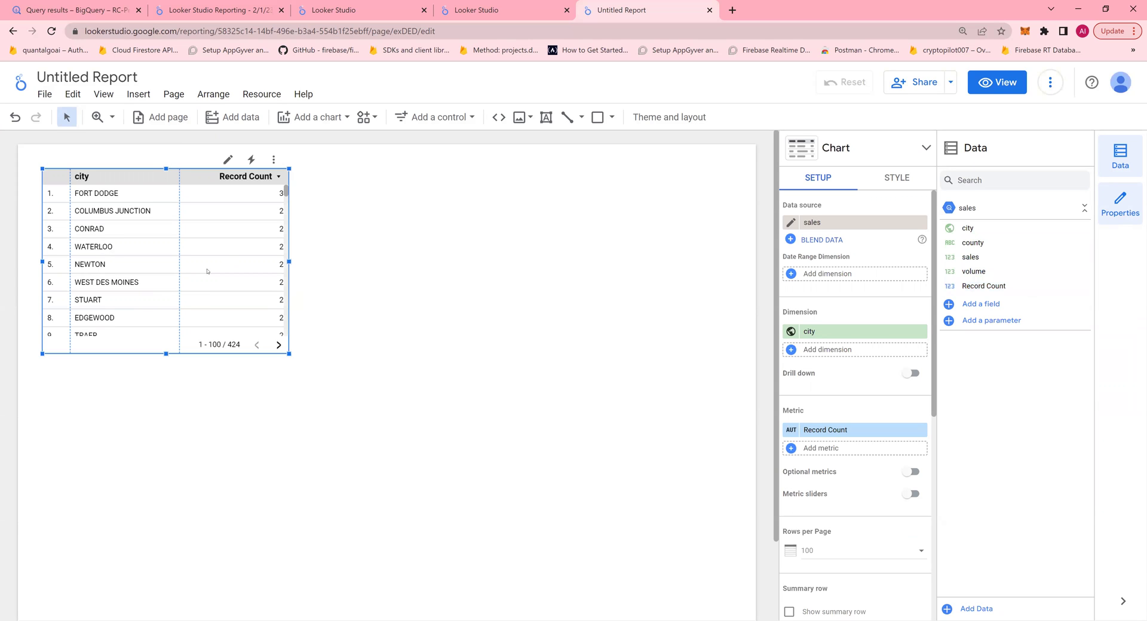
Add a column chart beside the city table and set its dimension to county
{"action": "left_click", "coordinate": [318, 196]}
{"action": "left_click", "coordinate": [332, 120]}
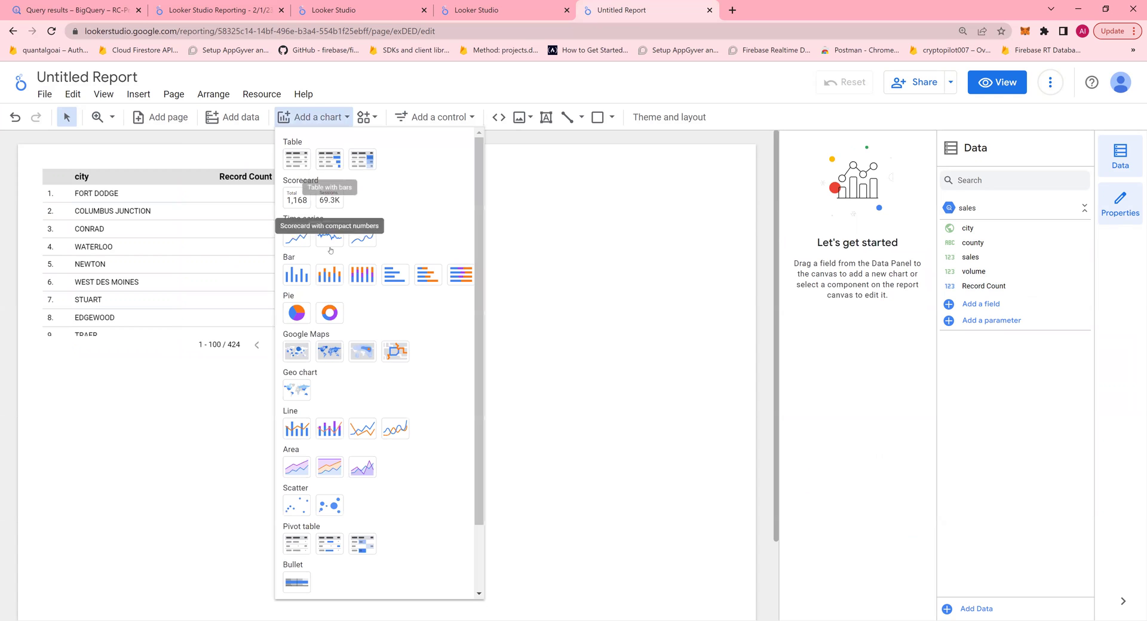
{"action": "left_click", "coordinate": [299, 314]}
{"action": "mouse_move", "coordinate": [350, 169]}
{"action": "left_mouse_down"}
{"action": "mouse_move", "coordinate": [596, 353]}
{"action": "mouse_move", "coordinate": [663, 376]}
{"action": "left_mouse_up"}
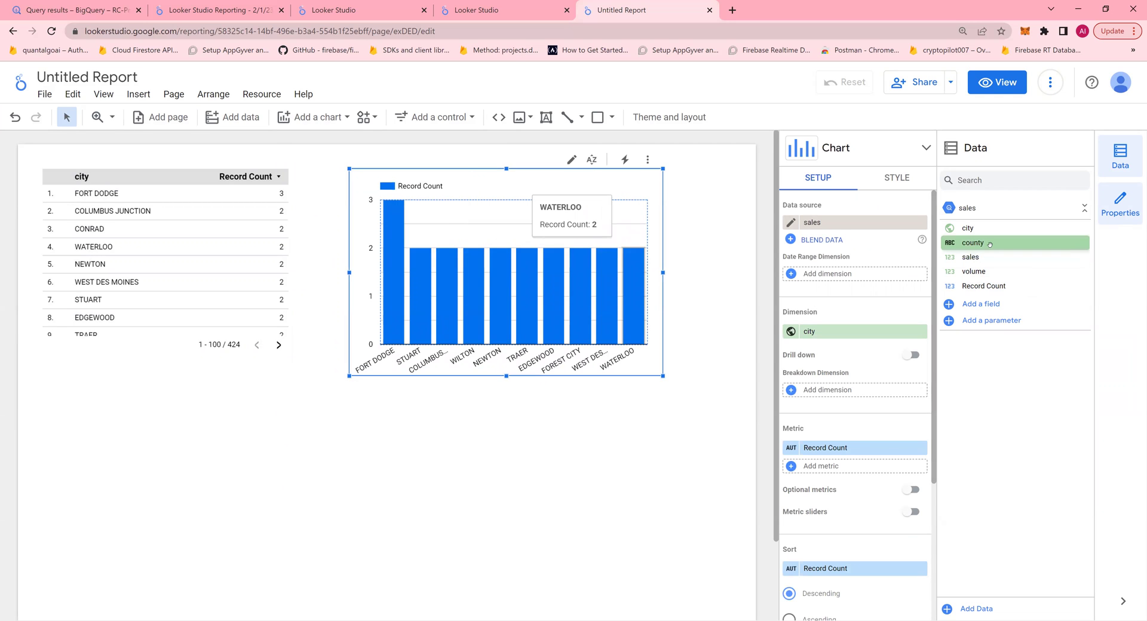
{"action": "left_click_drag", "start_coordinate": [973, 252], "coordinate": [859, 333]}
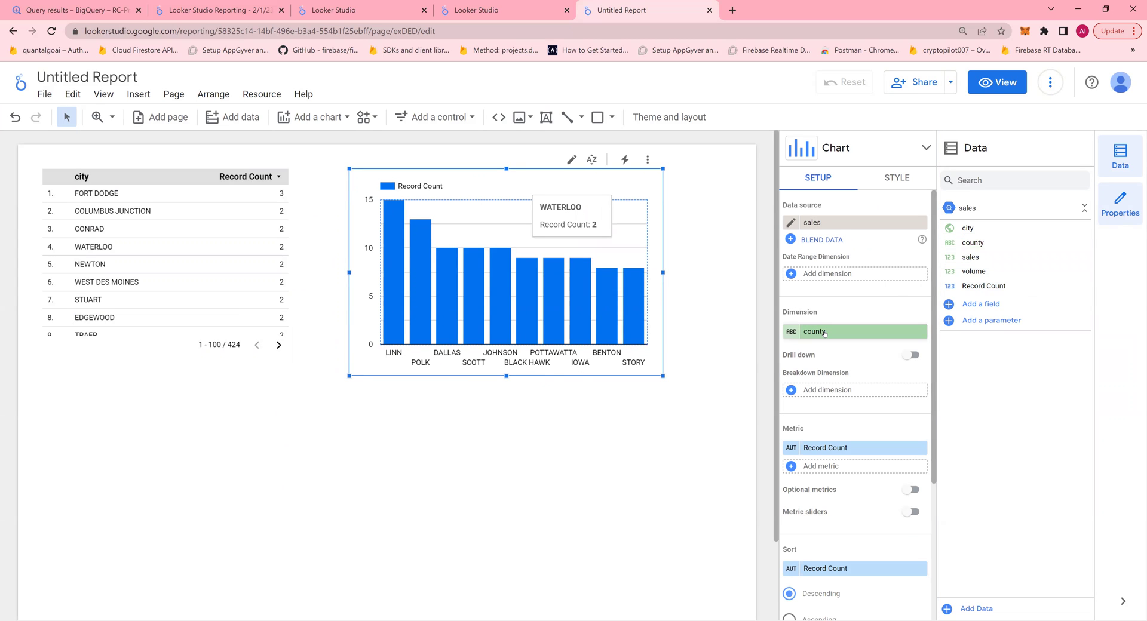
Widen the column chart to nearly the page's right edge, replace its metric with sales, and add volume as a second metric
{"action": "left_click_drag", "start_coordinate": [663, 273], "coordinate": [745, 273]}
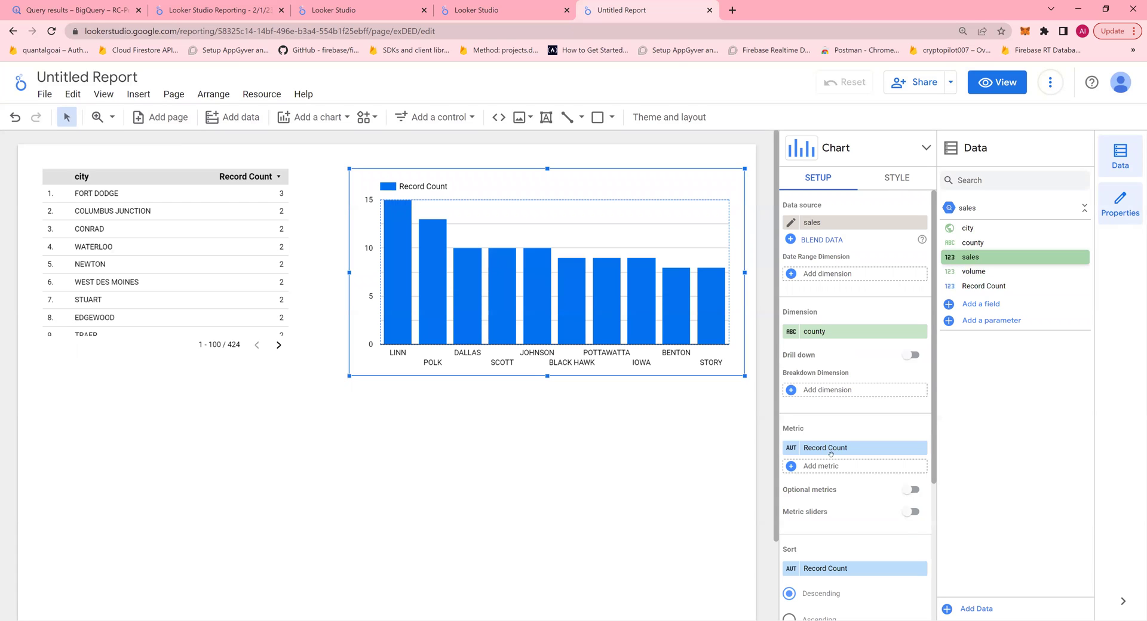
{"action": "left_click_drag", "start_coordinate": [831, 454], "coordinate": [830, 454]}
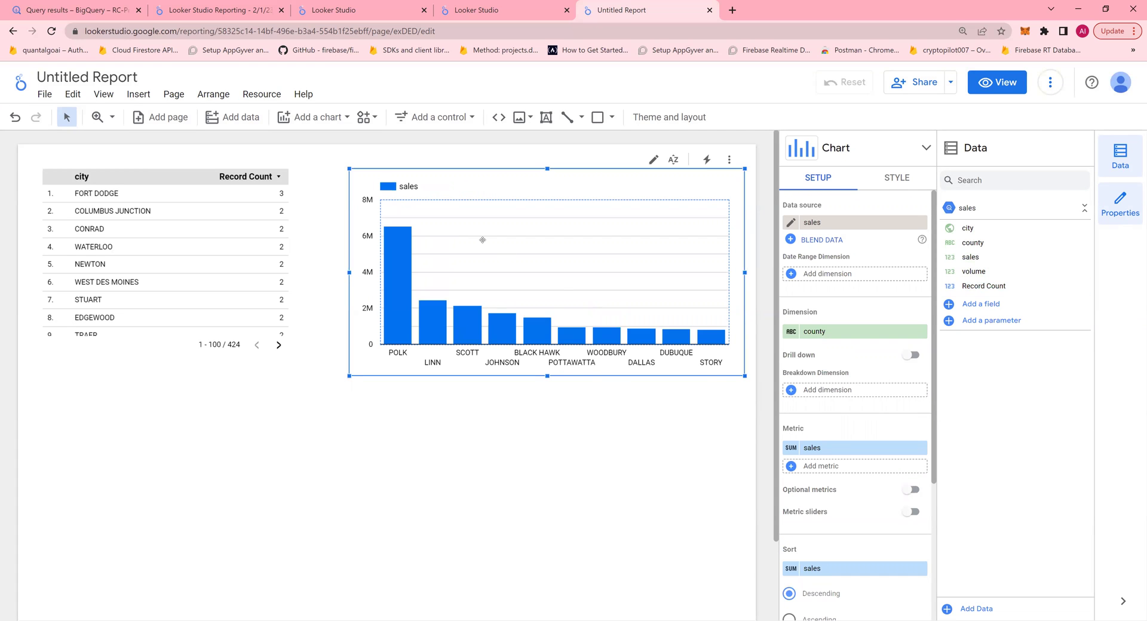
{"action": "mouse_move", "coordinate": [412, 249]}
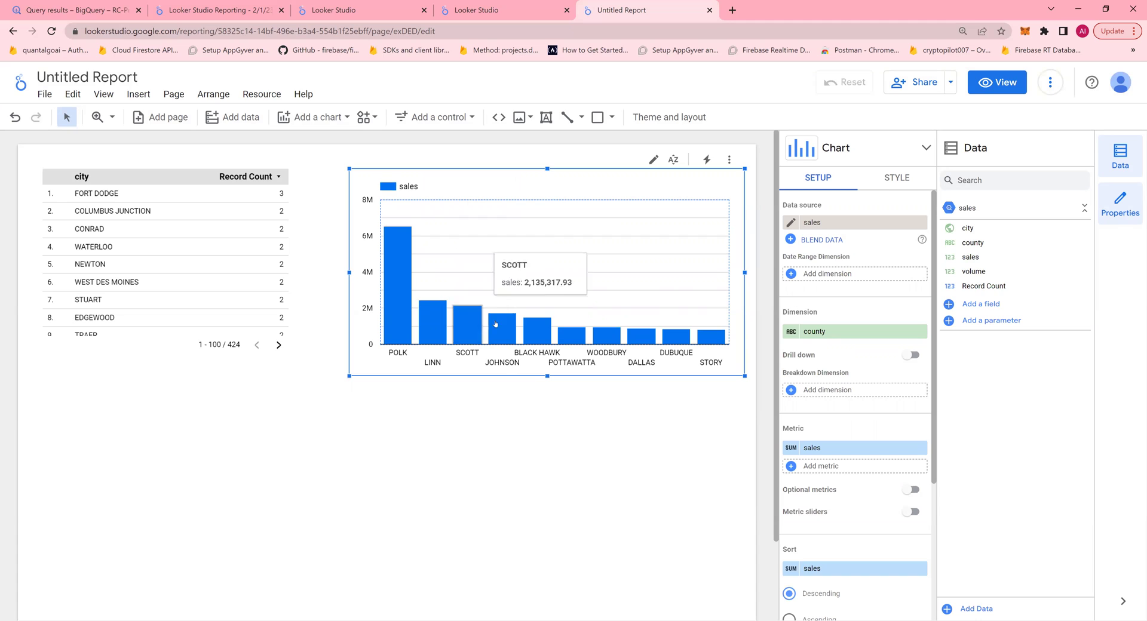
{"action": "mouse_move", "coordinate": [690, 338]}
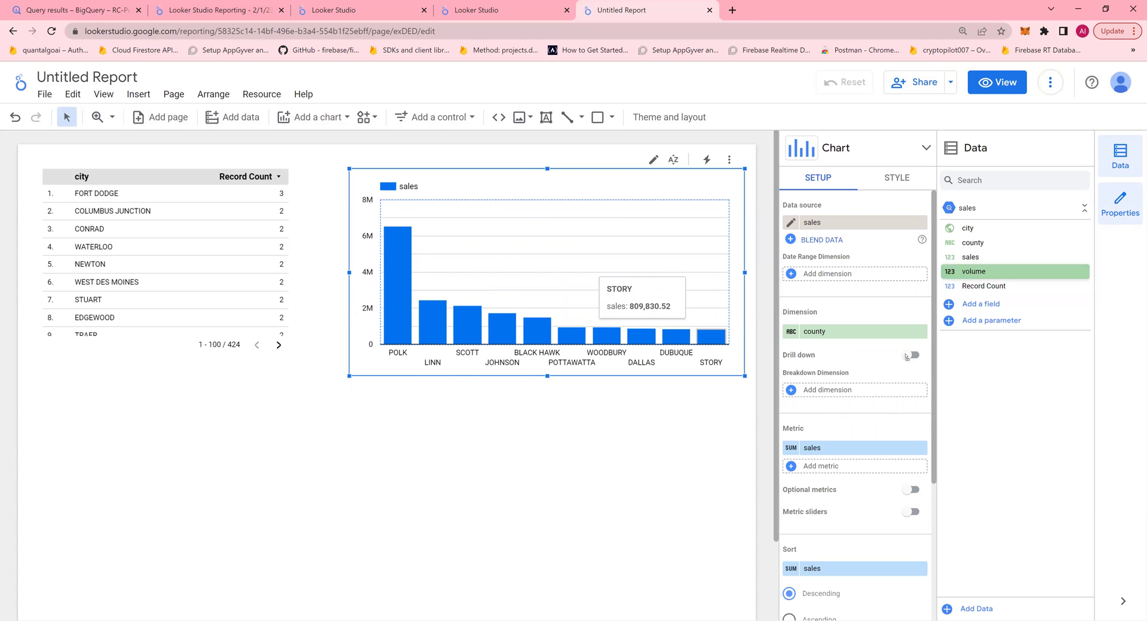
{"action": "left_click_drag", "start_coordinate": [842, 489], "coordinate": [840, 472]}
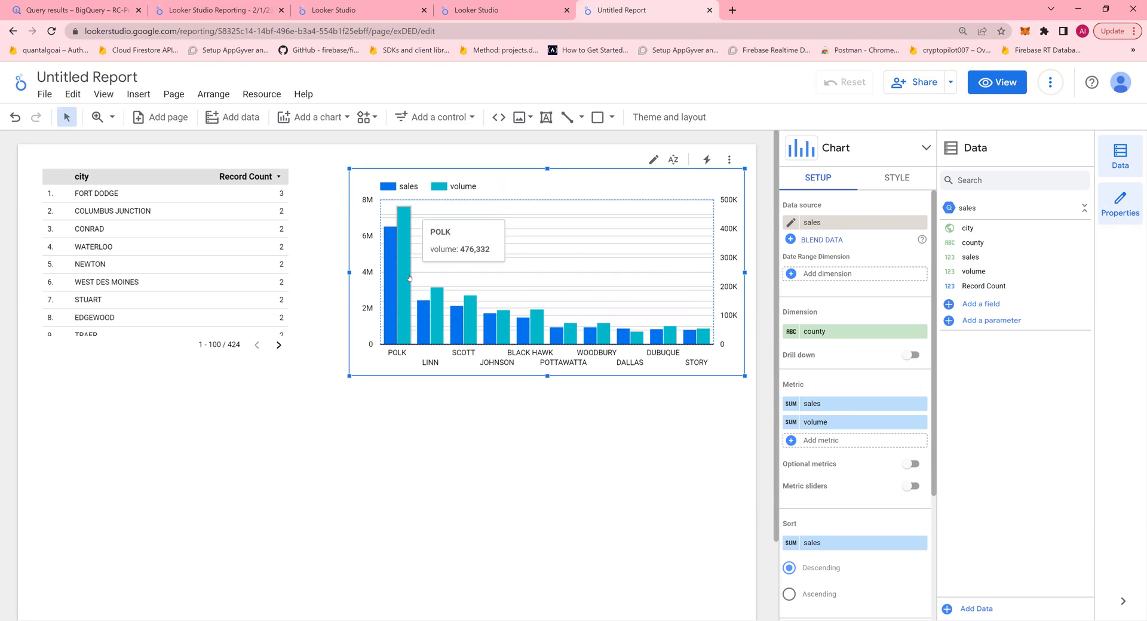
{"action": "left_click", "coordinate": [429, 428]}
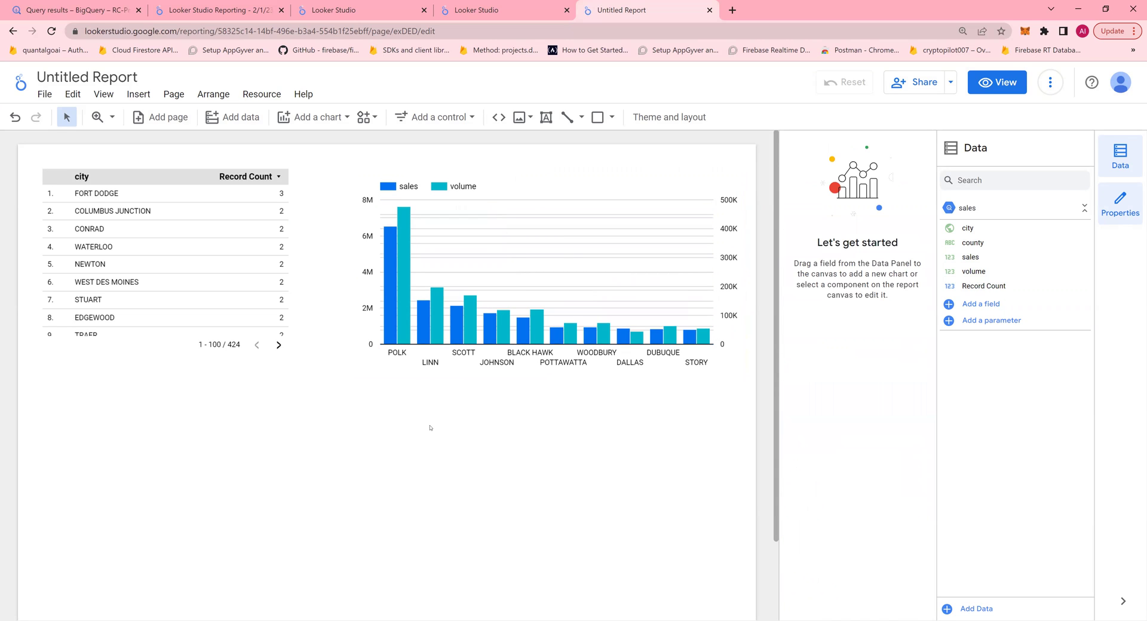
Add a pie chart below the city table with county as its dimension and sales as its metric
{"action": "left_click", "coordinate": [315, 118]}
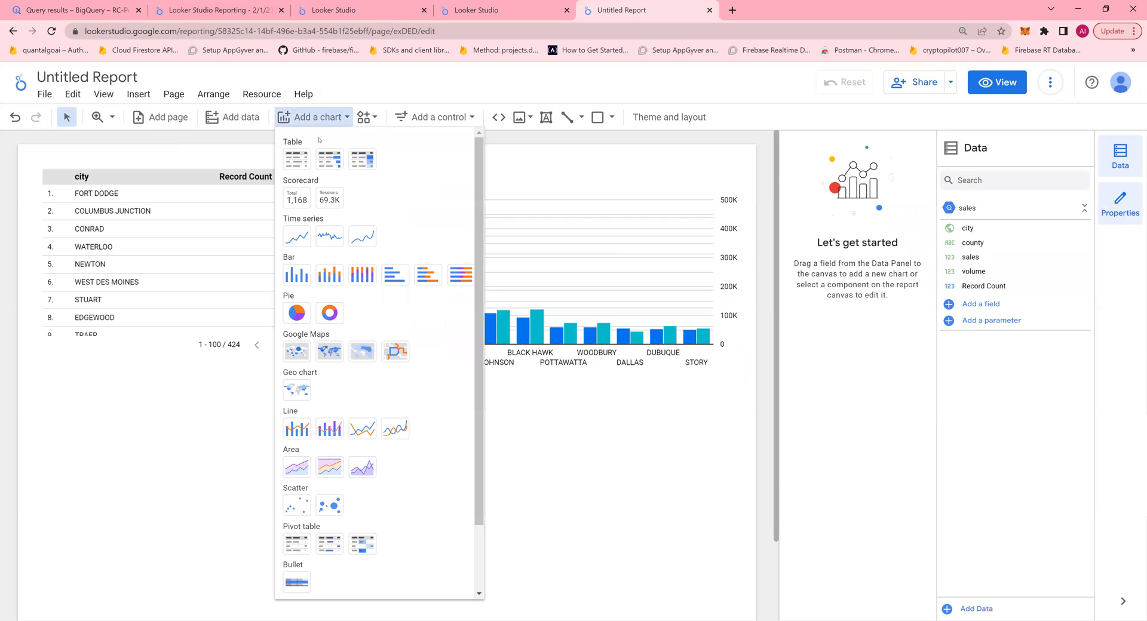
{"action": "left_click", "coordinate": [297, 313]}
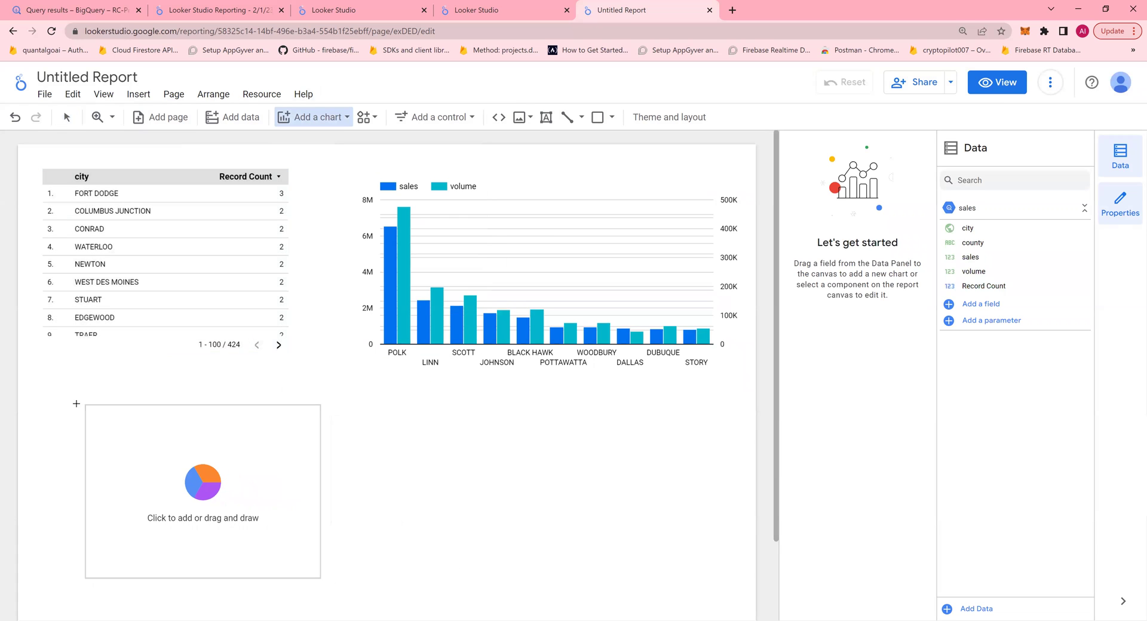
{"action": "left_click", "coordinate": [55, 401]}
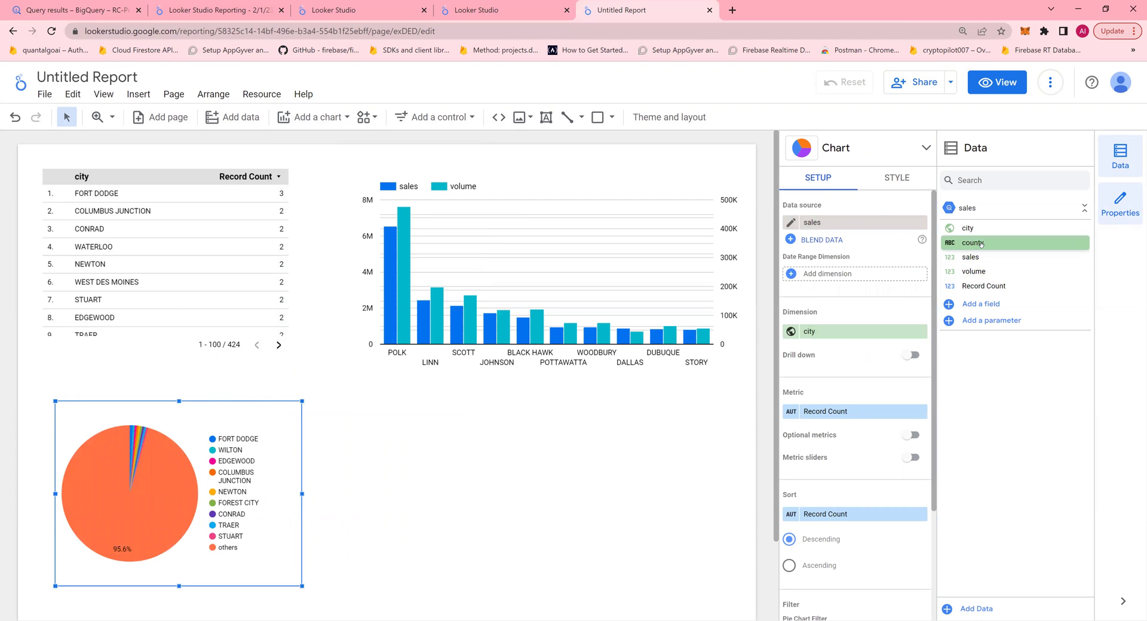
{"action": "left_click_drag", "start_coordinate": [843, 338], "coordinate": [842, 338]}
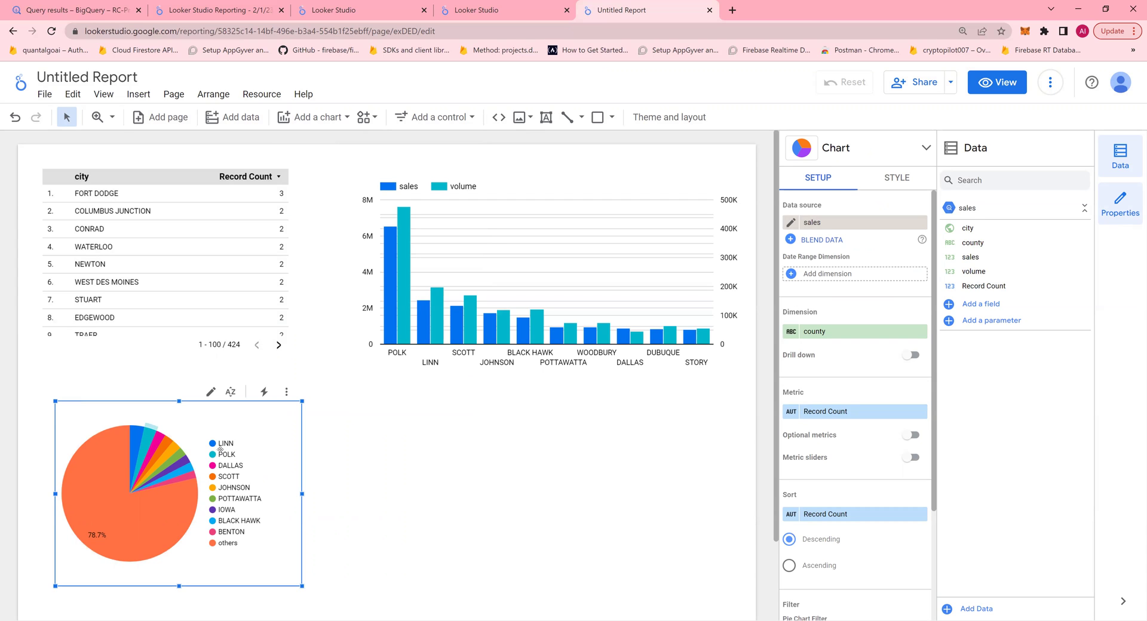
{"action": "mouse_move", "coordinate": [142, 520]}
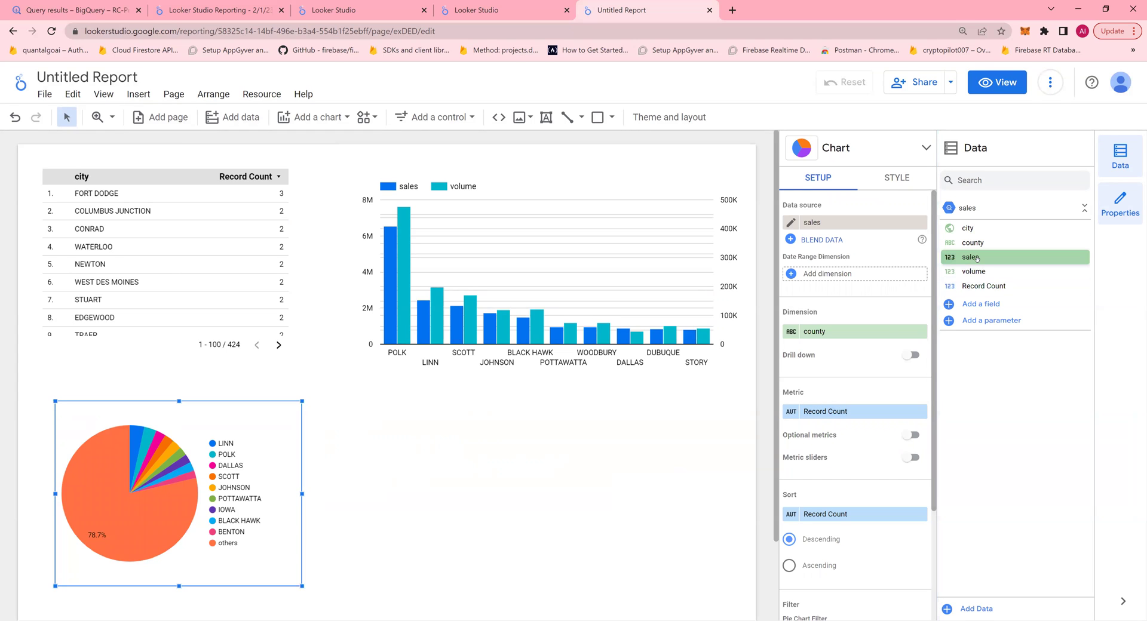
{"action": "left_click_drag", "start_coordinate": [845, 414], "coordinate": [845, 413]}
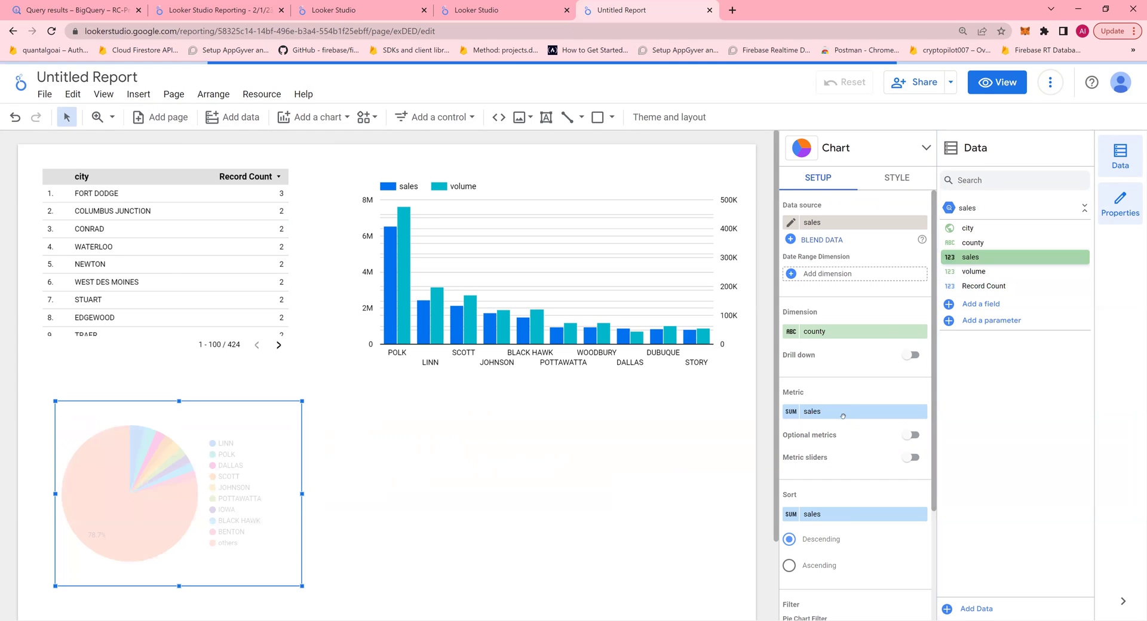
{"action": "mouse_move", "coordinate": [91, 475]}
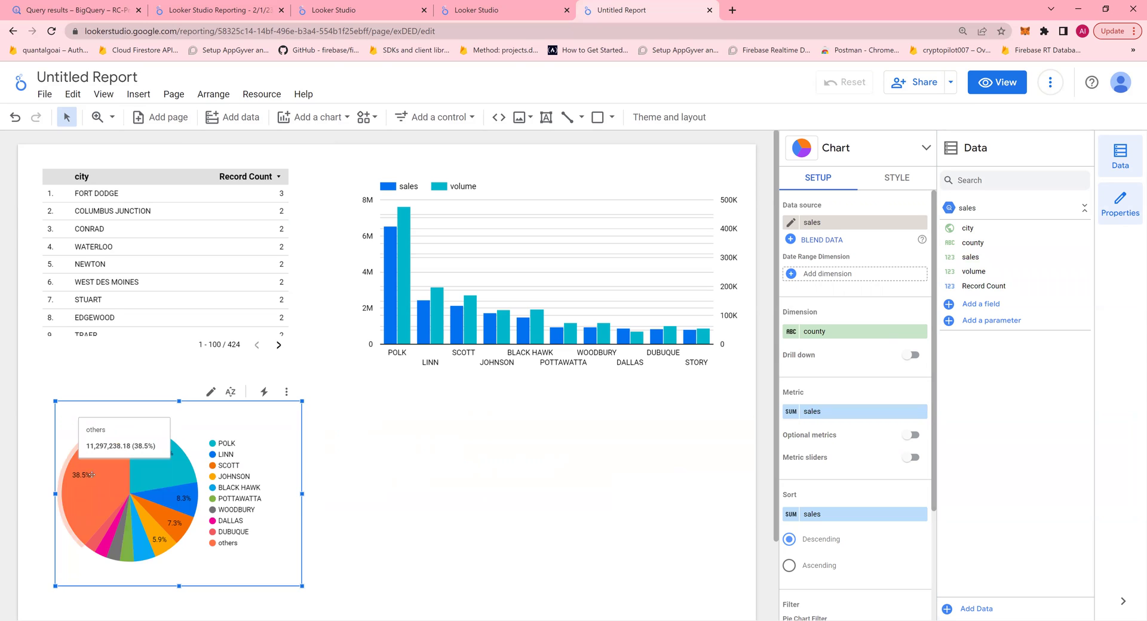
{"action": "mouse_move", "coordinate": [166, 455]}
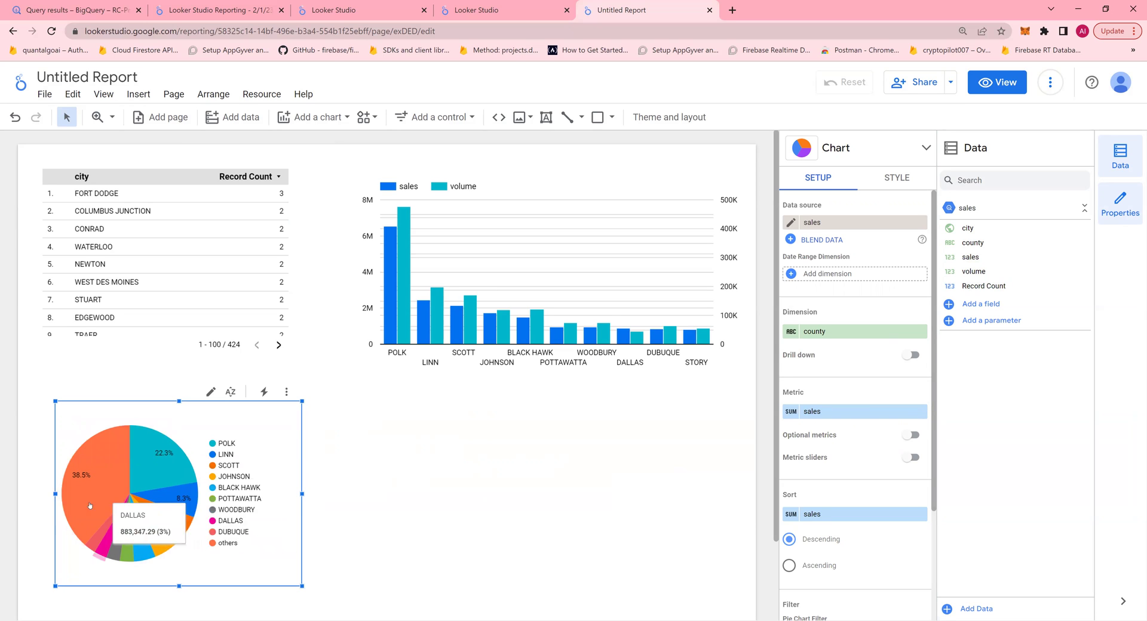
{"action": "left_click", "coordinate": [456, 487]}
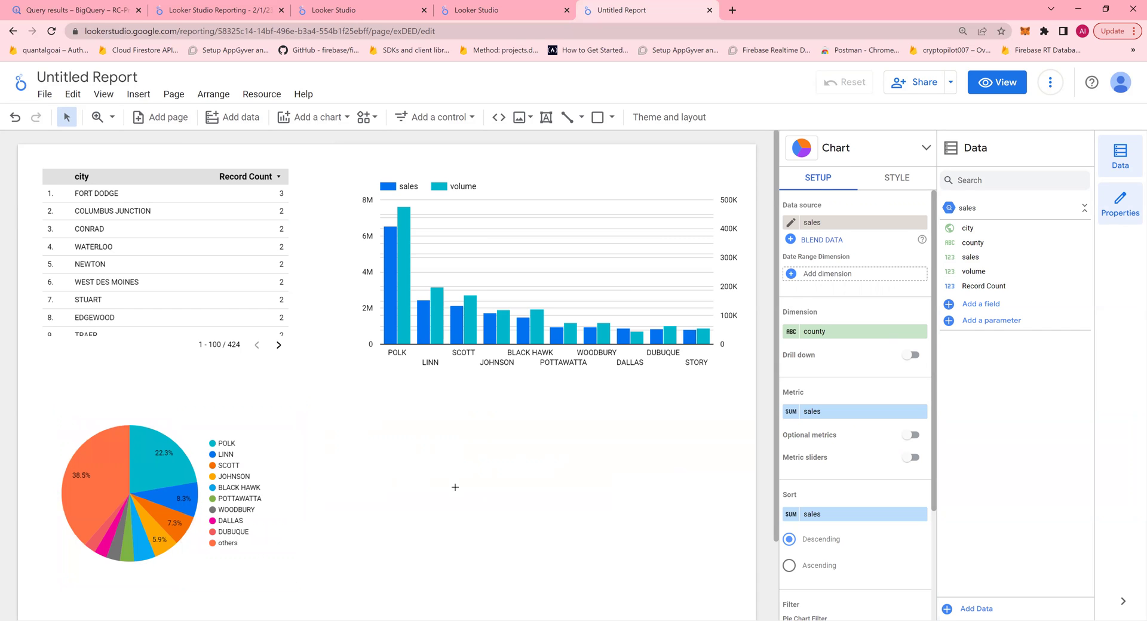
Apply the Constellation theme to the report
{"action": "left_click", "coordinate": [681, 119]}
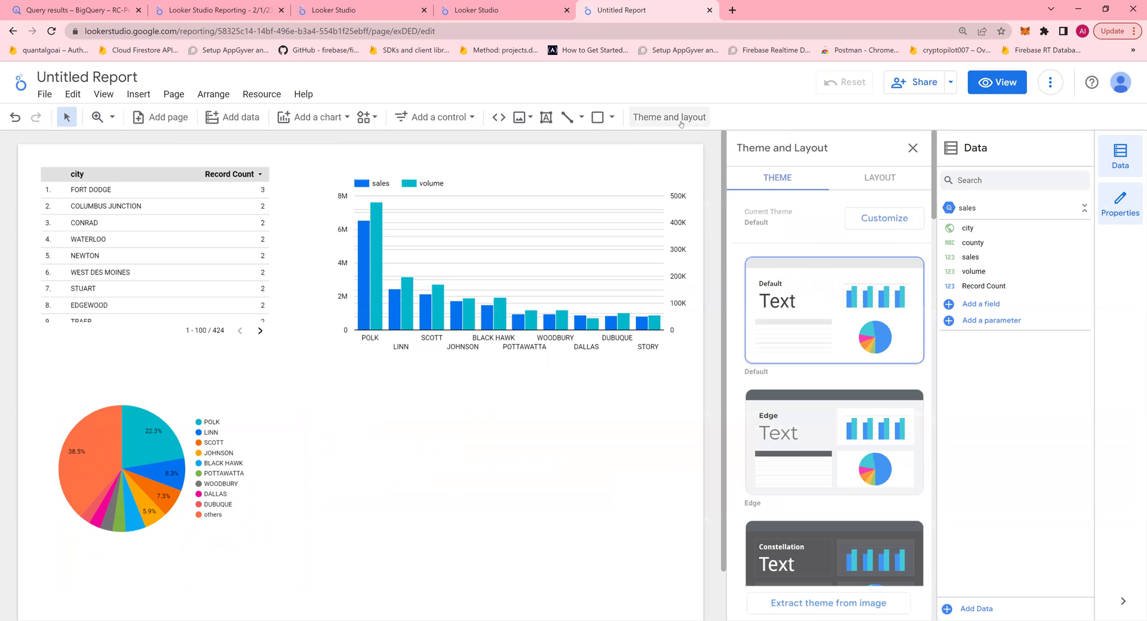
{"action": "scroll", "coordinate": [801, 346], "scroll_direction": "down", "scroll_amount": 3}
{"action": "left_click", "coordinate": [819, 401]}
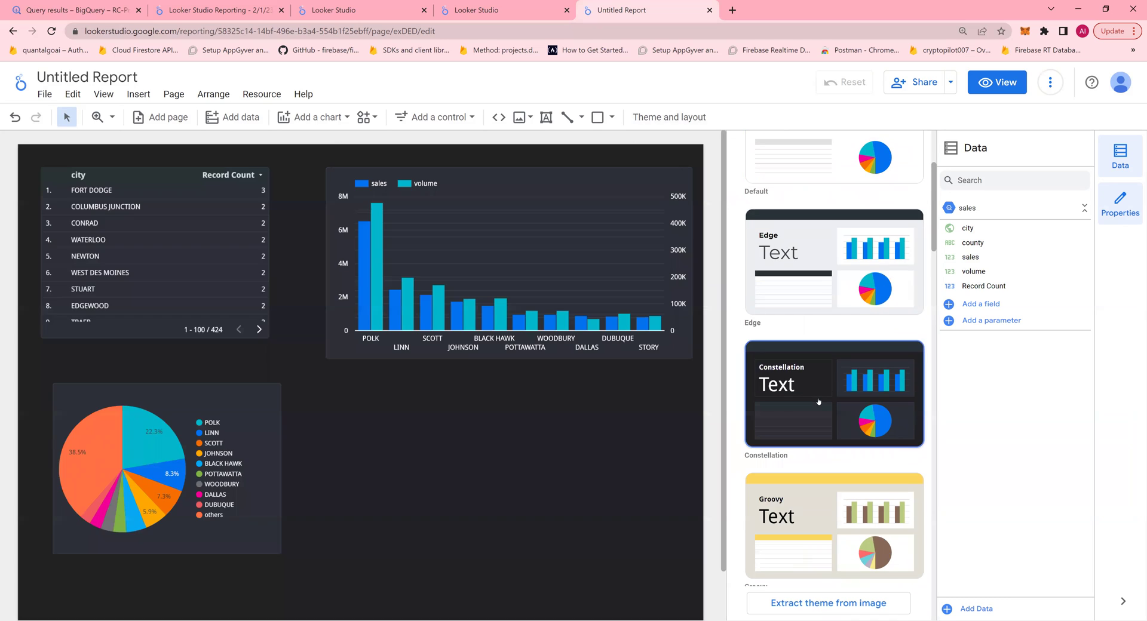
Rename the report as "Custom Query - Looker Studio"
{"action": "left_click_drag", "start_coordinate": [138, 77], "coordinate": [37, 78]}
{"action": "type", "text": "Custom Qe"}
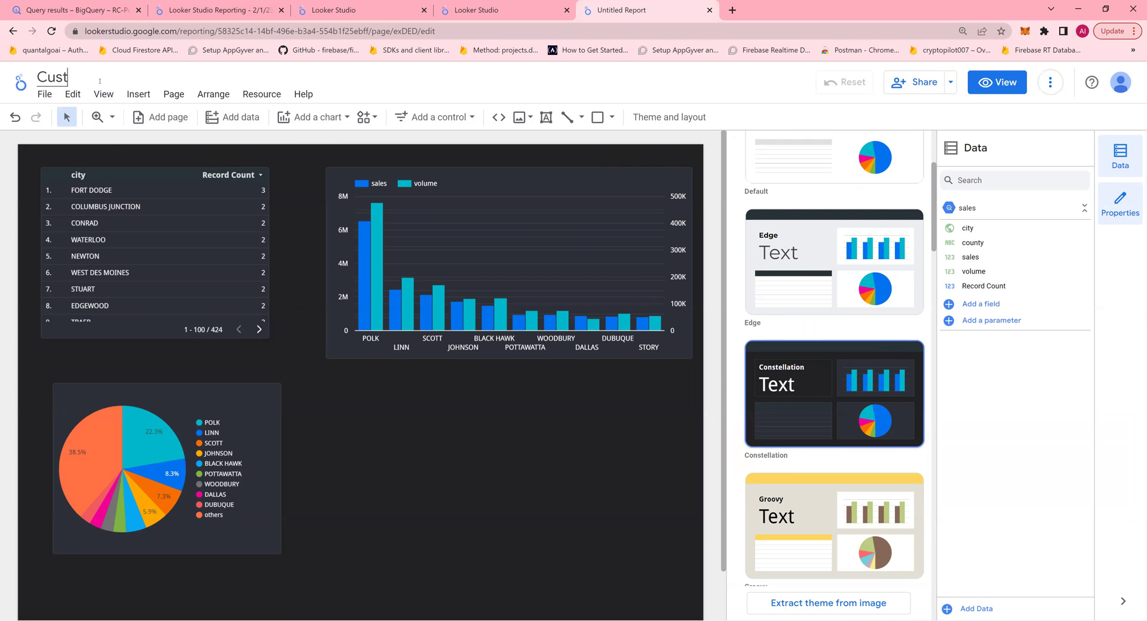
{"action": "key", "text": "BackSpace"}
{"action": "type", "text": "uery - Lo"}
{"action": "type", "text": "ke"}
{"action": "key", "text": "BackSpace"}
{"action": "key", "text": "BackSpace"}
{"action": "type", "text": "oker St"}
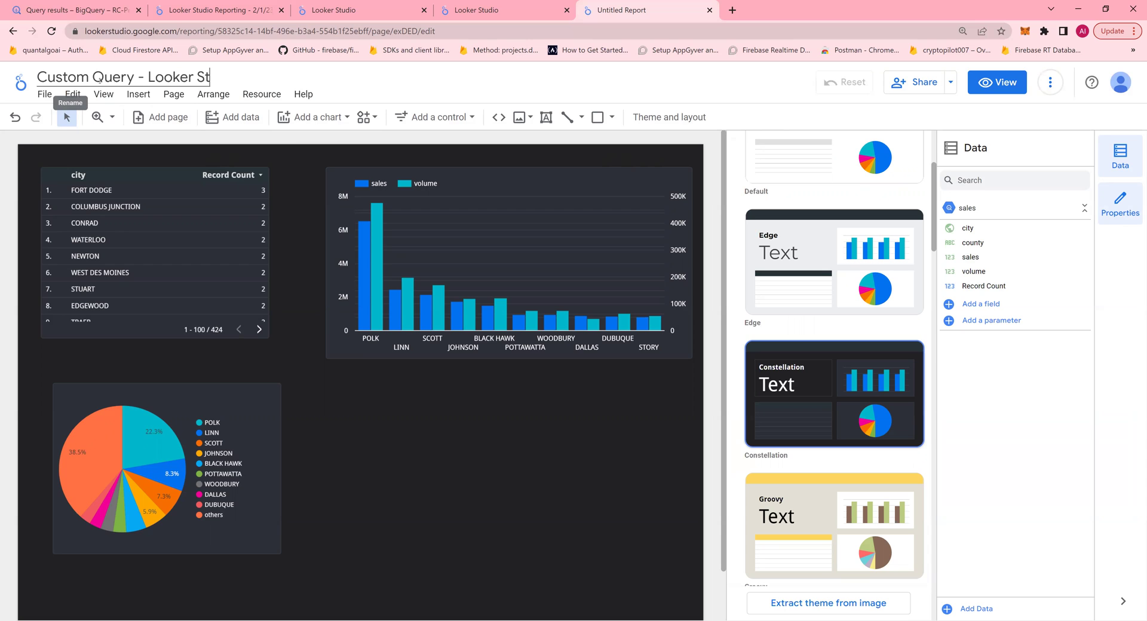
{"action": "type", "text": "udio"}
{"action": "left_click", "coordinate": [372, 408]}
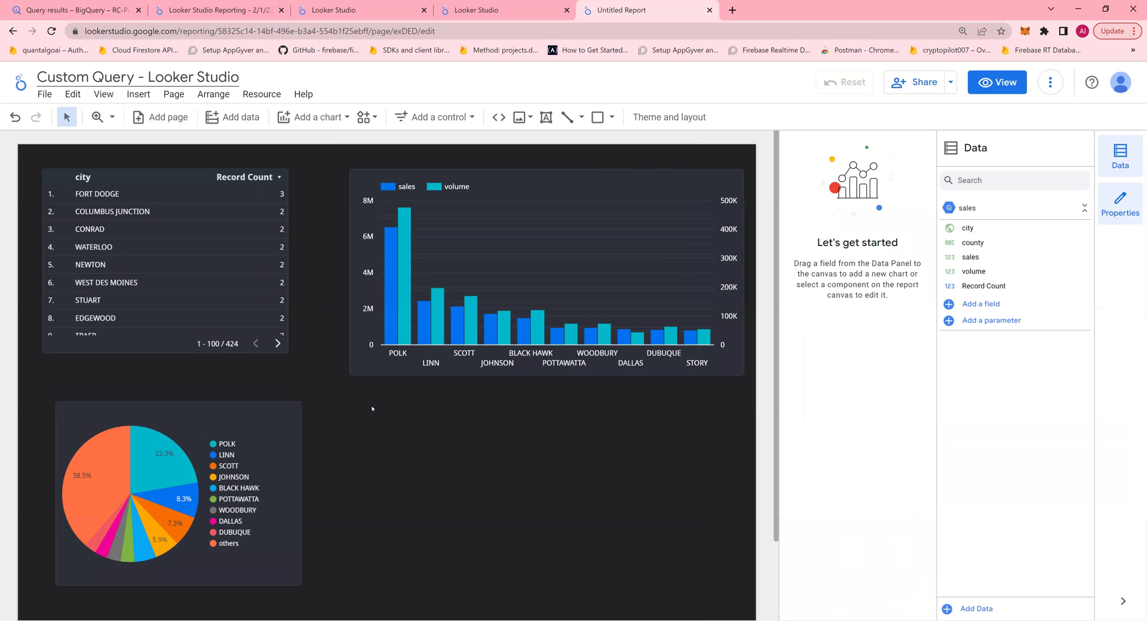
Enlarge the city table to line up with the pie chart's right edge, and slightly reduce the column chart's height
{"action": "left_click", "coordinate": [284, 344]}
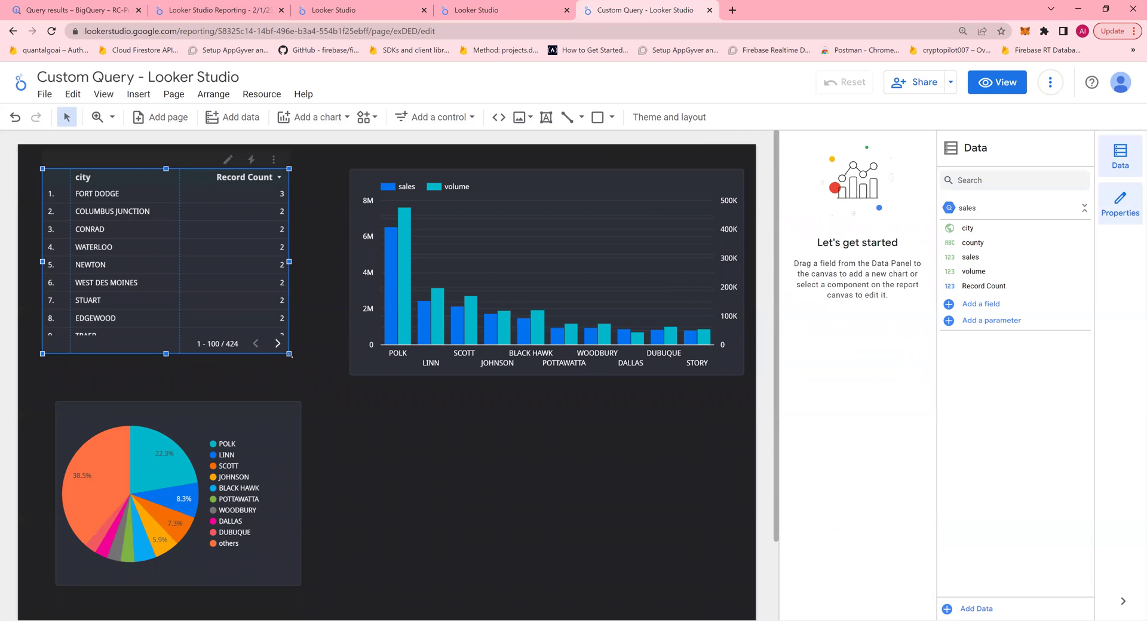
{"action": "left_click_drag", "start_coordinate": [289, 354], "coordinate": [351, 354]}
{"action": "left_click", "coordinate": [350, 375]}
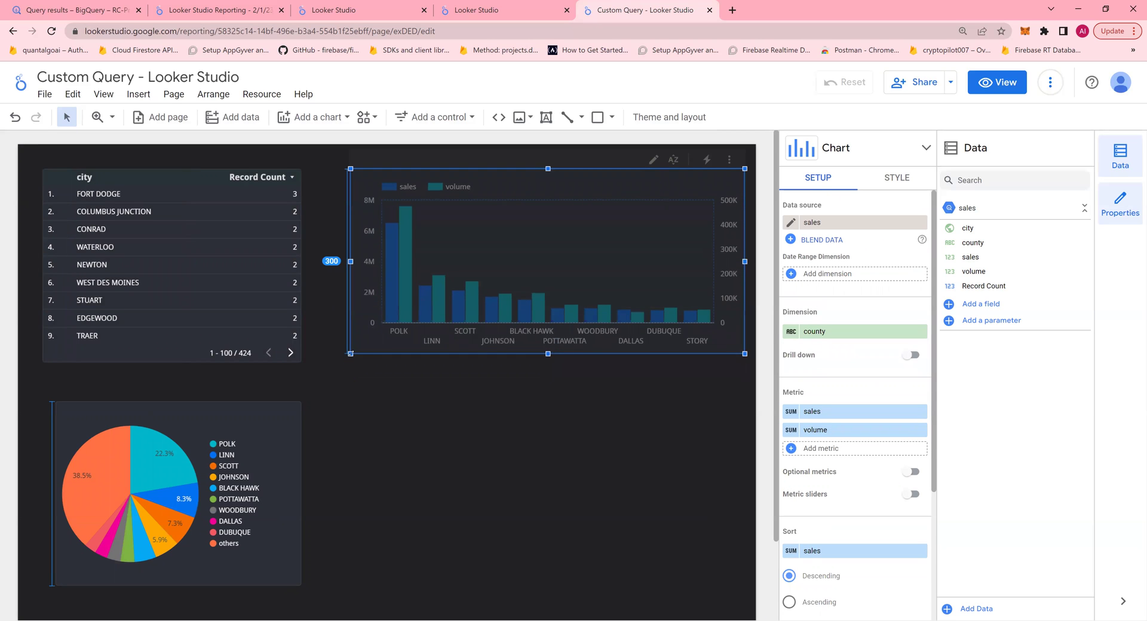
{"action": "left_click", "coordinate": [399, 431]}
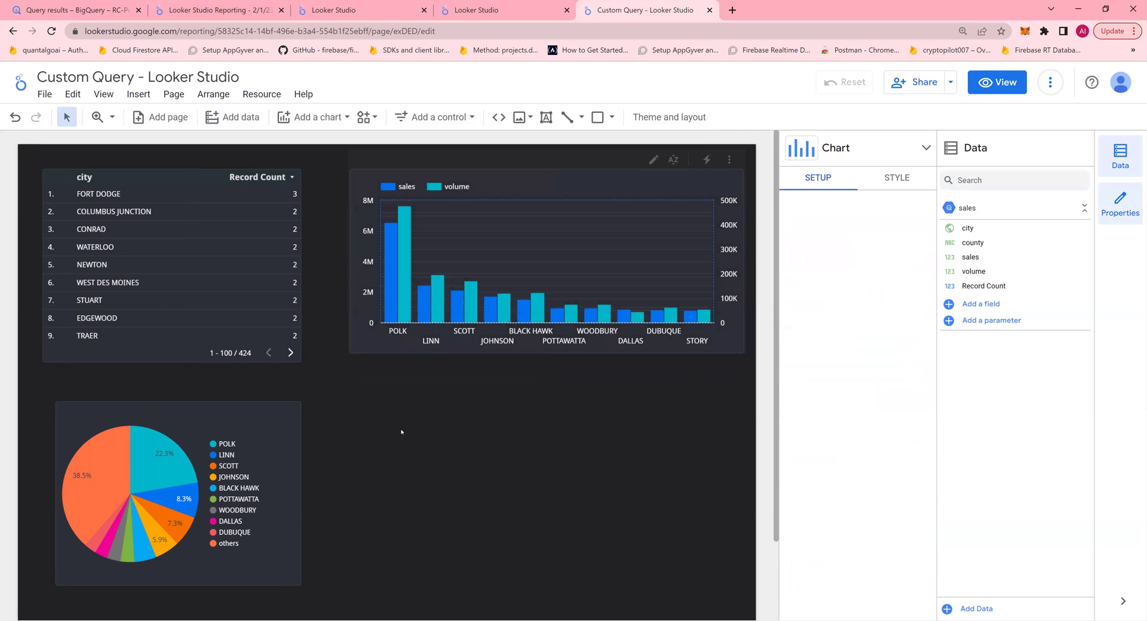